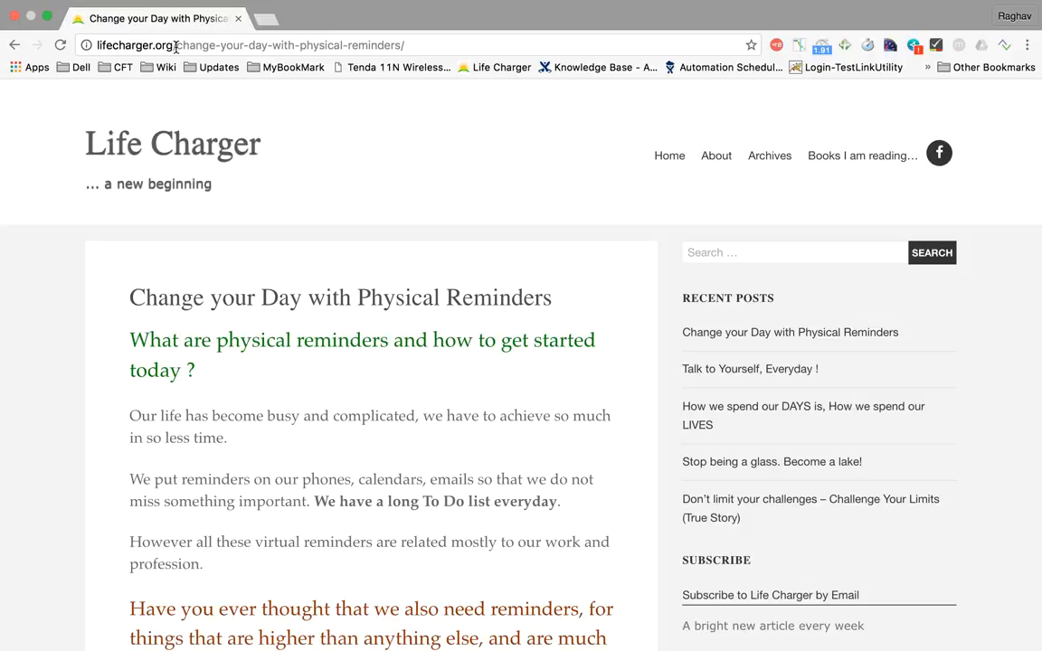
{"action": "key", "text": "super+Tab"}
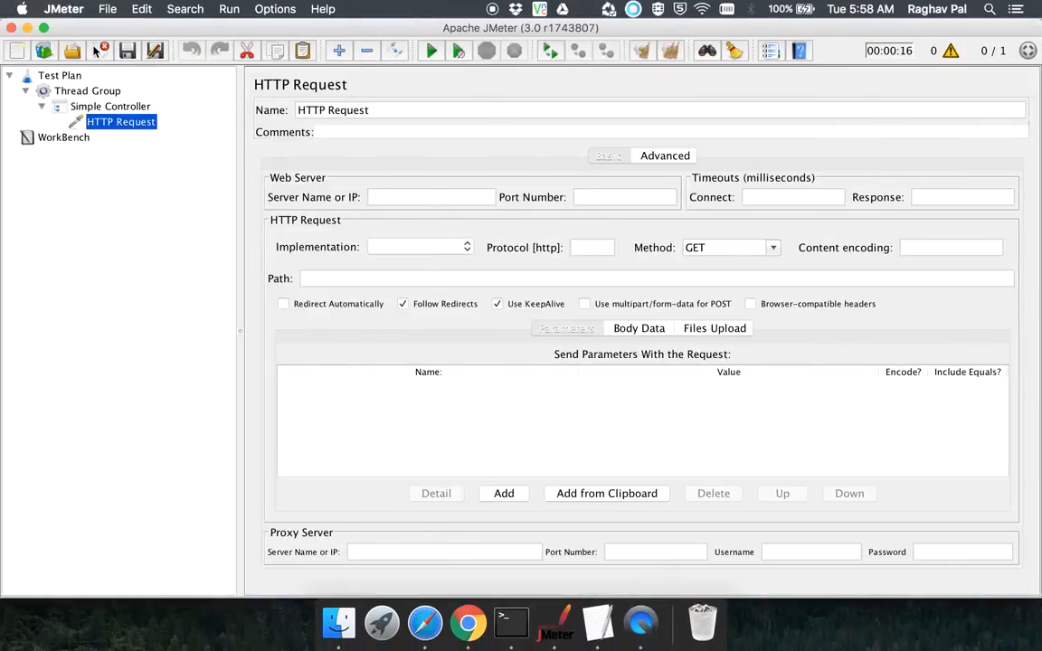
{"action": "left_click", "coordinate": [393, 197]}
{"action": "type", "text": "http://lifecharger.org/"}
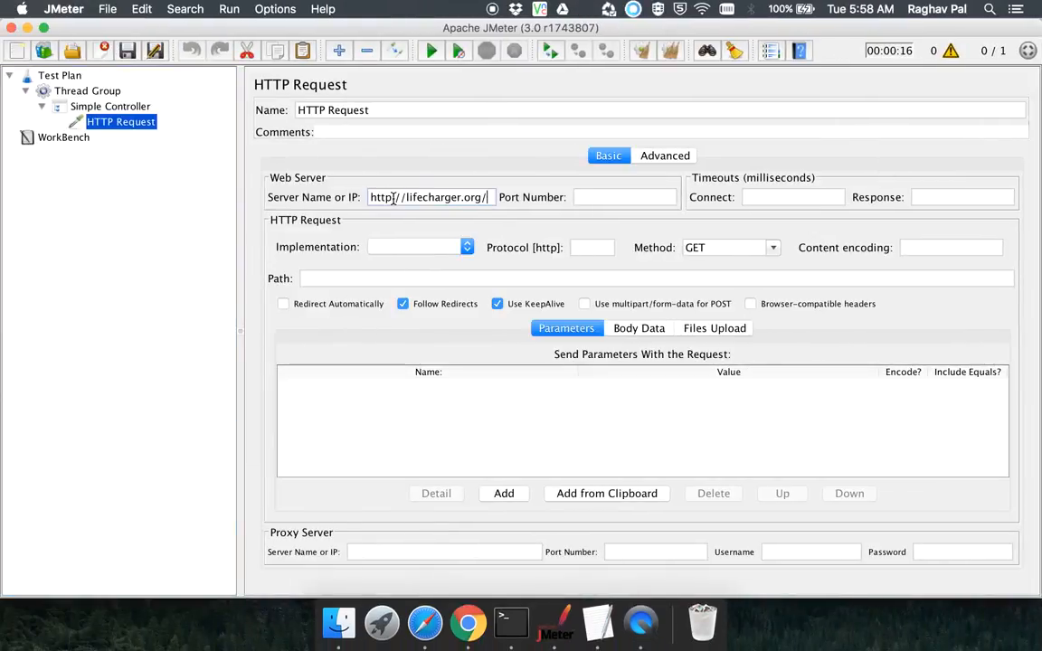
{"action": "left_click_drag", "start_coordinate": [407, 197], "coordinate": [301, 203]}
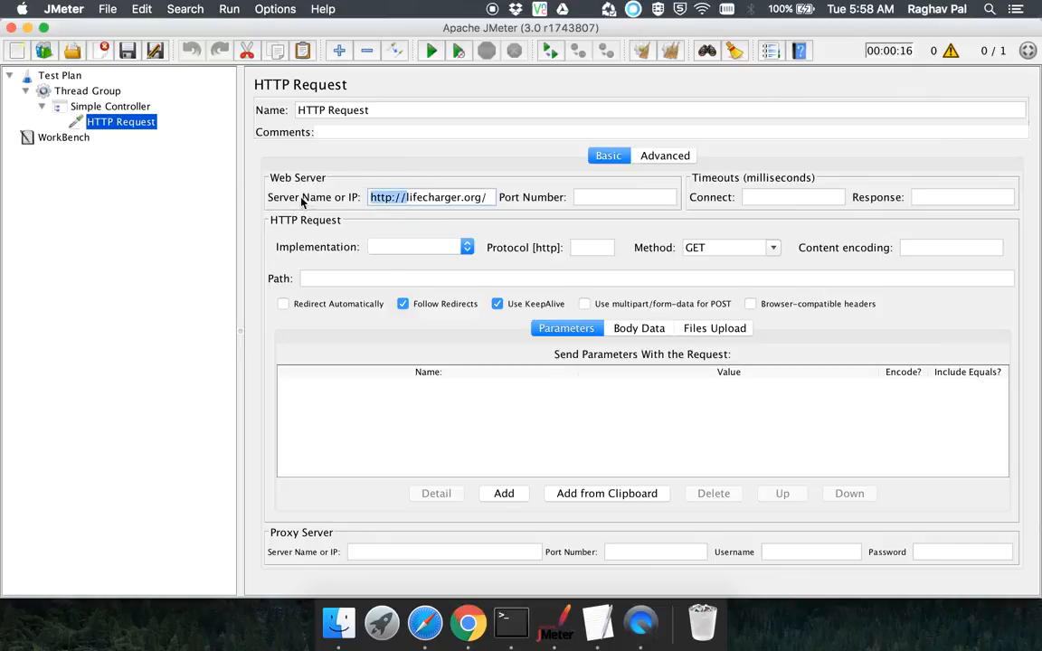
{"action": "key", "text": "BackSpace"}
{"action": "left_click", "coordinate": [464, 201]}
{"action": "key", "text": "BackSpace"}
- Copy the /change-your-day-with-physical-reminders/ part of the page address in Chrome and paste it as the HTTP Request's path in JMeter
{"action": "key", "text": "super+Tab"}
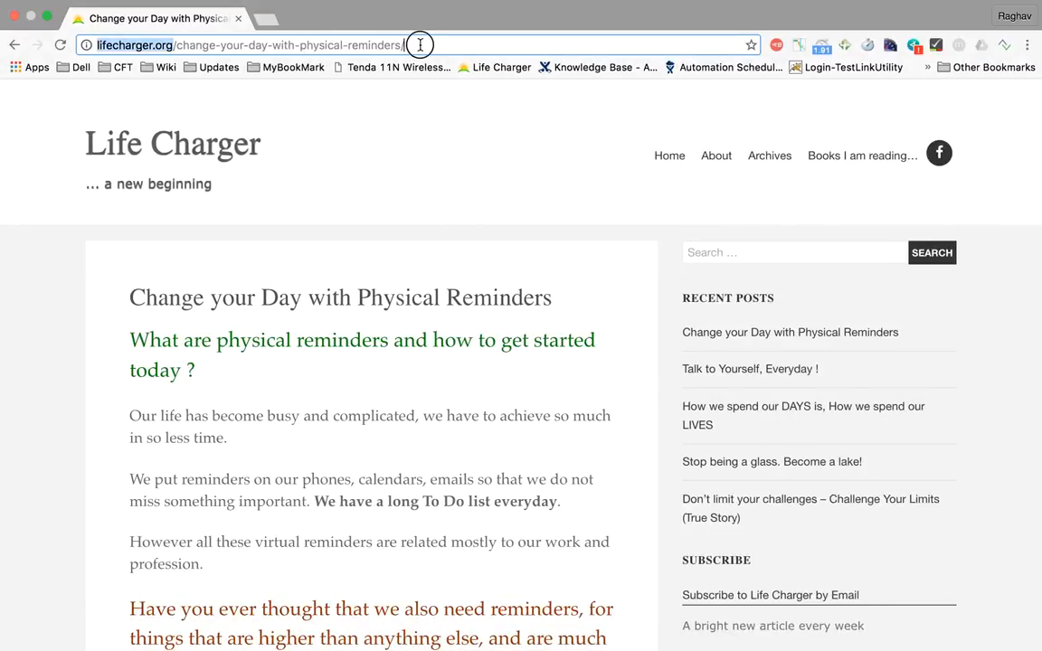
{"action": "left_click", "coordinate": [432, 48]}
{"action": "left_click_drag", "start_coordinate": [432, 48], "coordinate": [173, 44]}
{"action": "key", "text": "super+c"}
{"action": "key", "text": "super+Tab"}
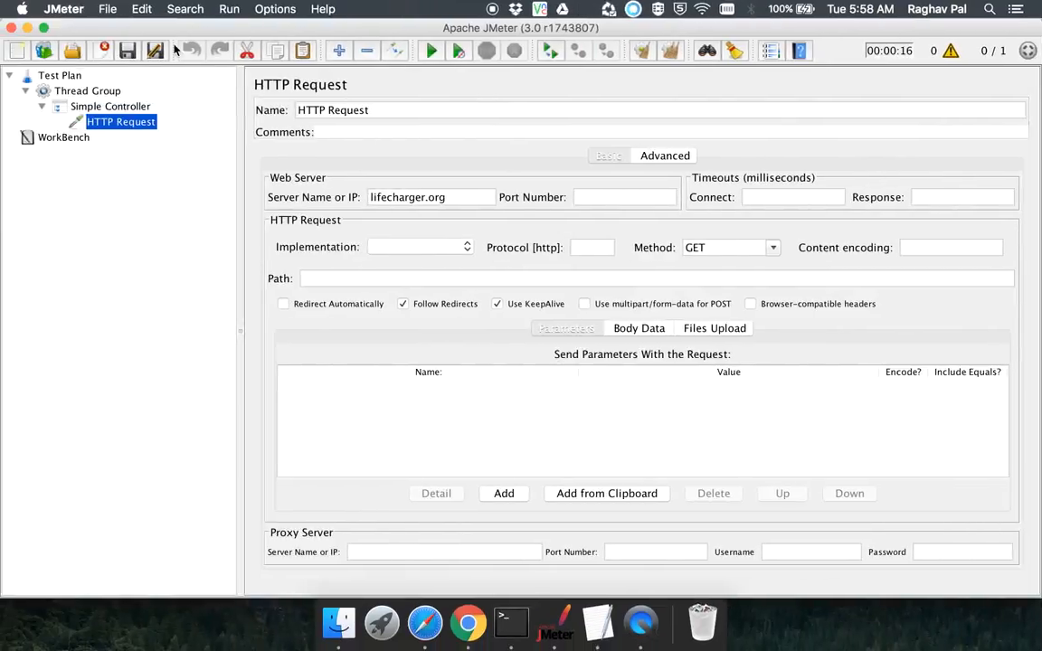
{"action": "left_click", "coordinate": [383, 278]}
{"action": "key", "text": "super+v"}
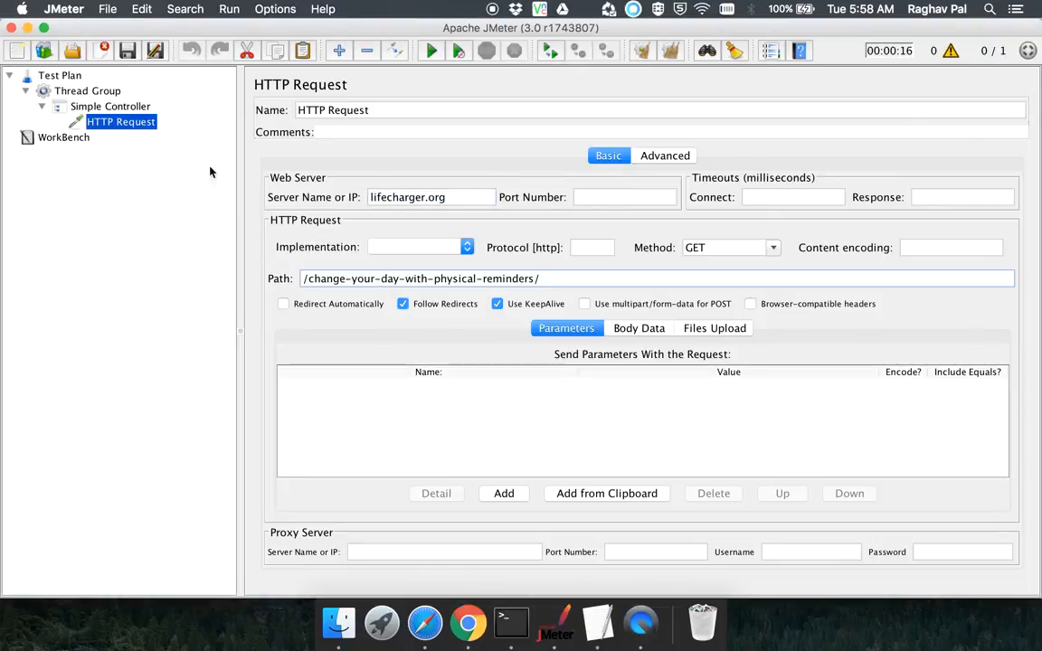
- Add a View Results in Table listener to the Thread Group
{"action": "right_click", "coordinate": [92, 92]}
{"action": "right_click", "coordinate": [91, 92]}
{"action": "mouse_move", "coordinate": [123, 97]}
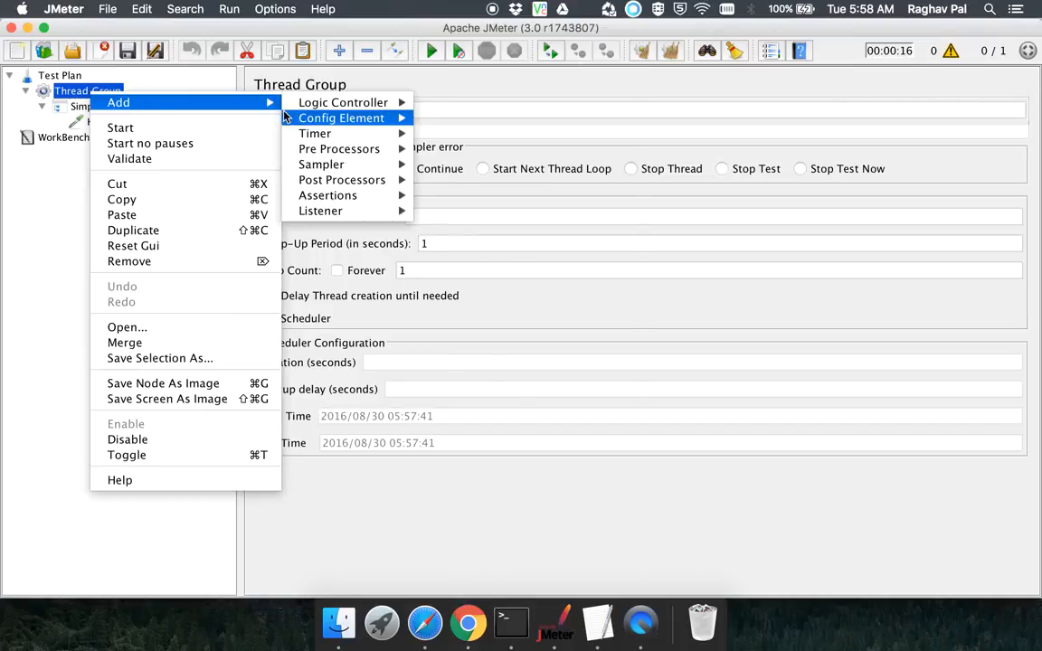
{"action": "mouse_move", "coordinate": [346, 214]}
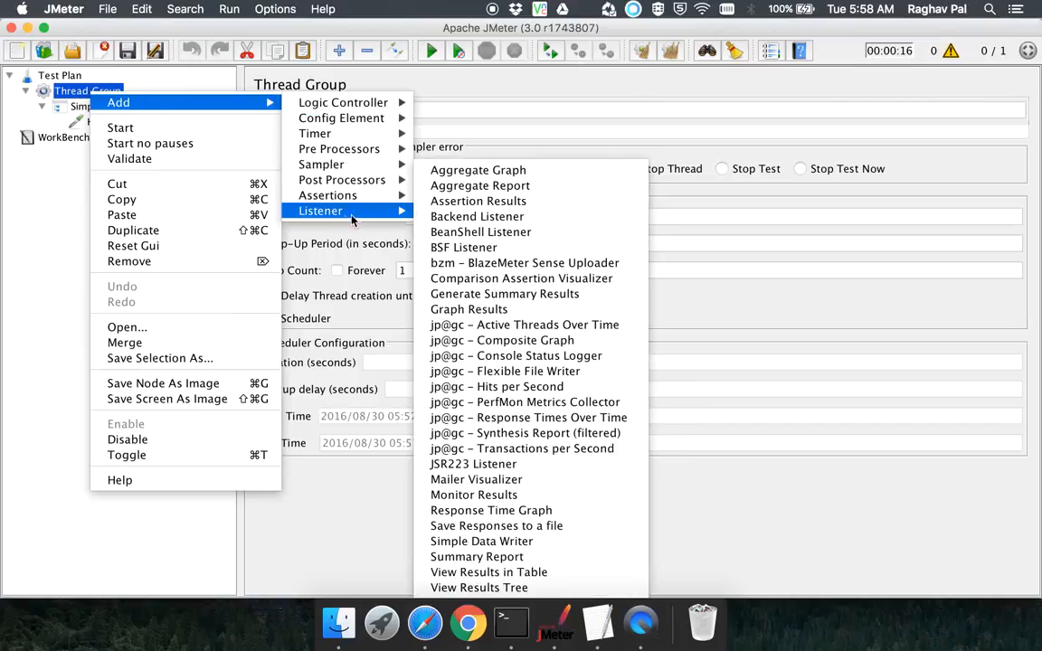
{"action": "left_click", "coordinate": [550, 578]}
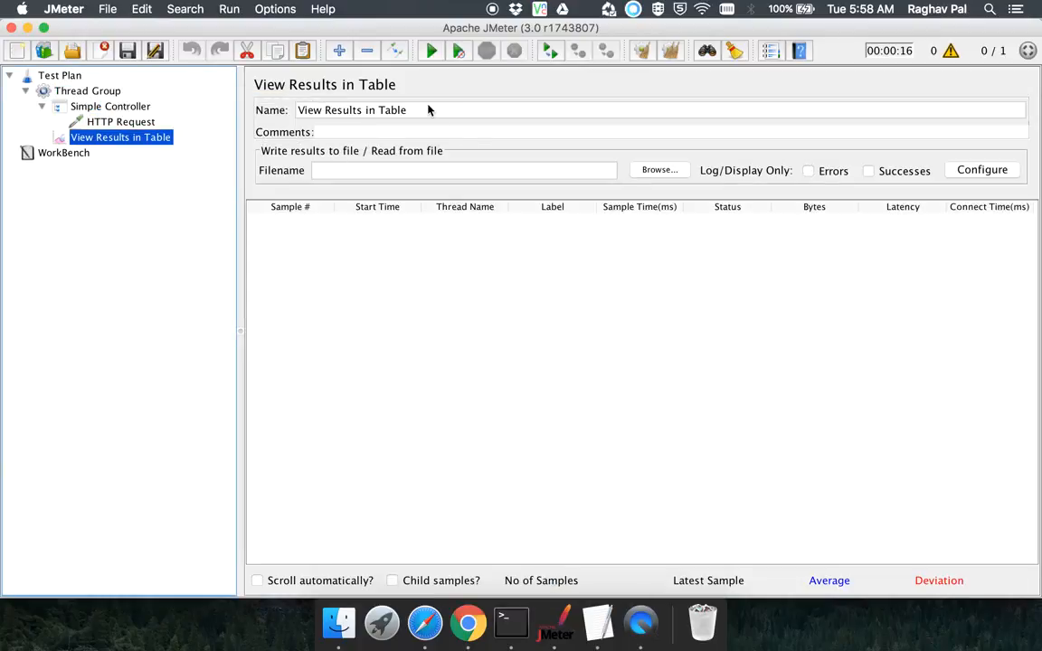
- Start the test run and agree to save the test plan first, naming it Timers2.jmx in the Aug folder
{"action": "left_click", "coordinate": [435, 54]}
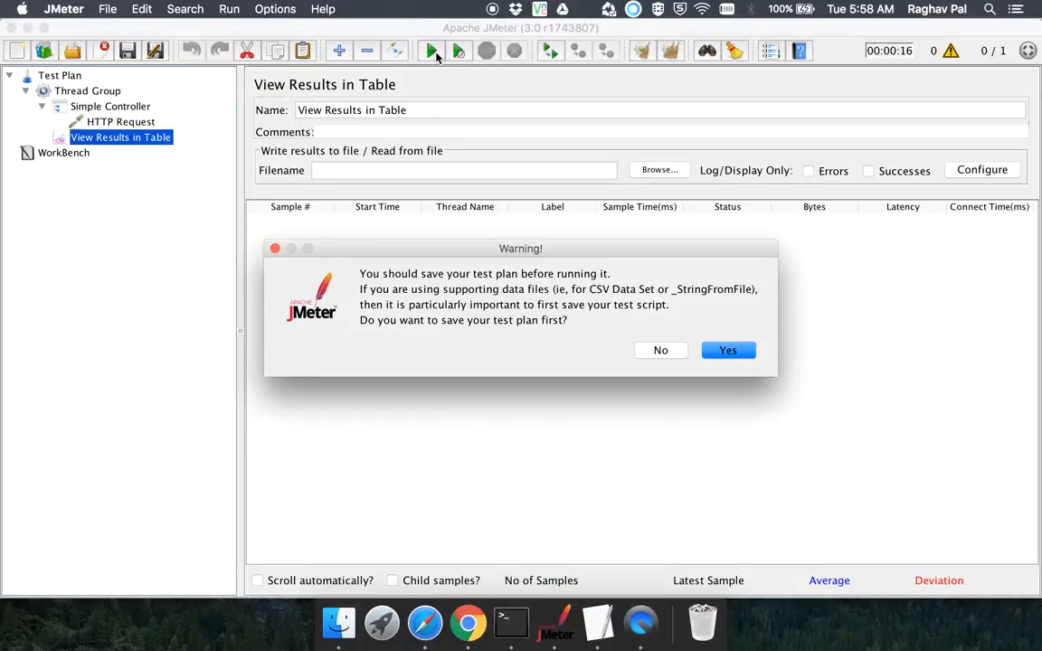
{"action": "left_click", "coordinate": [731, 352]}
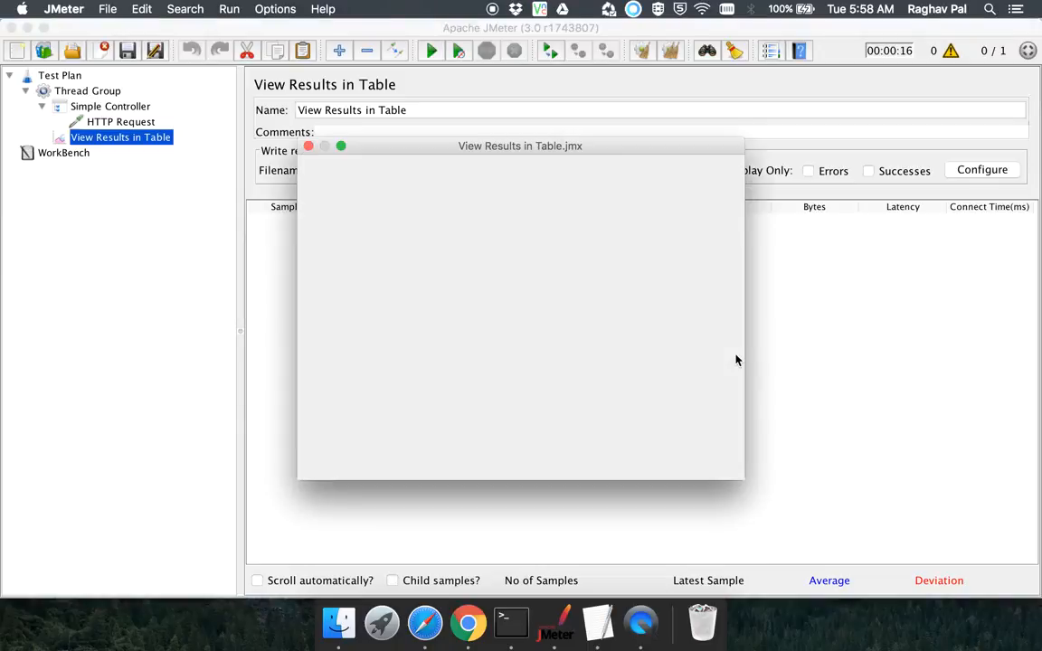
{"action": "left_click", "coordinate": [477, 178]}
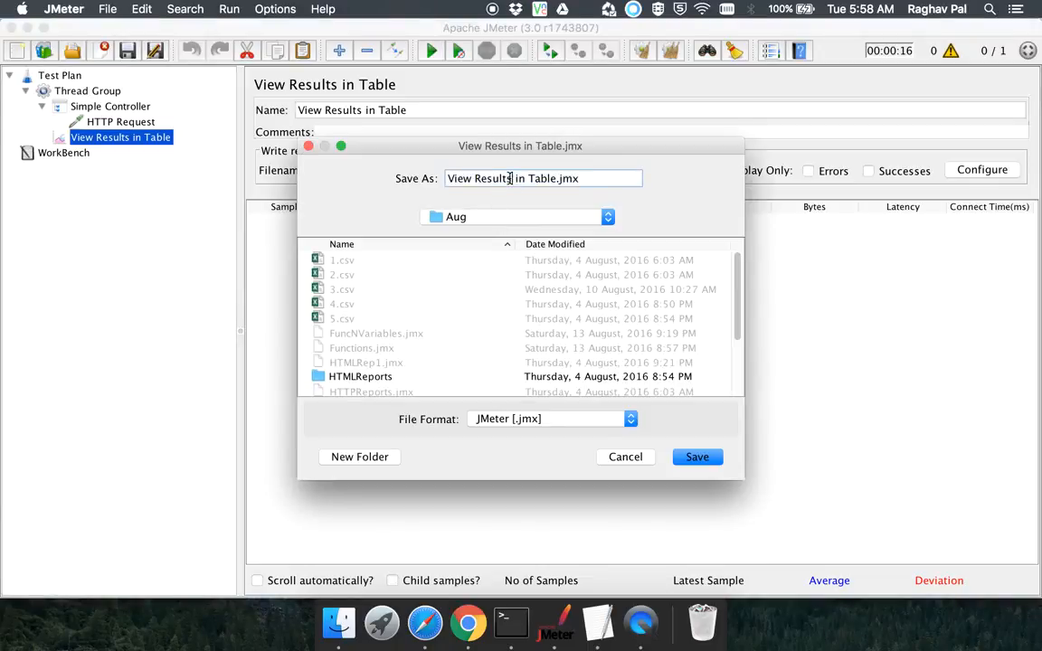
{"action": "left_click_drag", "start_coordinate": [556, 179], "coordinate": [338, 177]}
{"action": "type", "text": "Timest"}
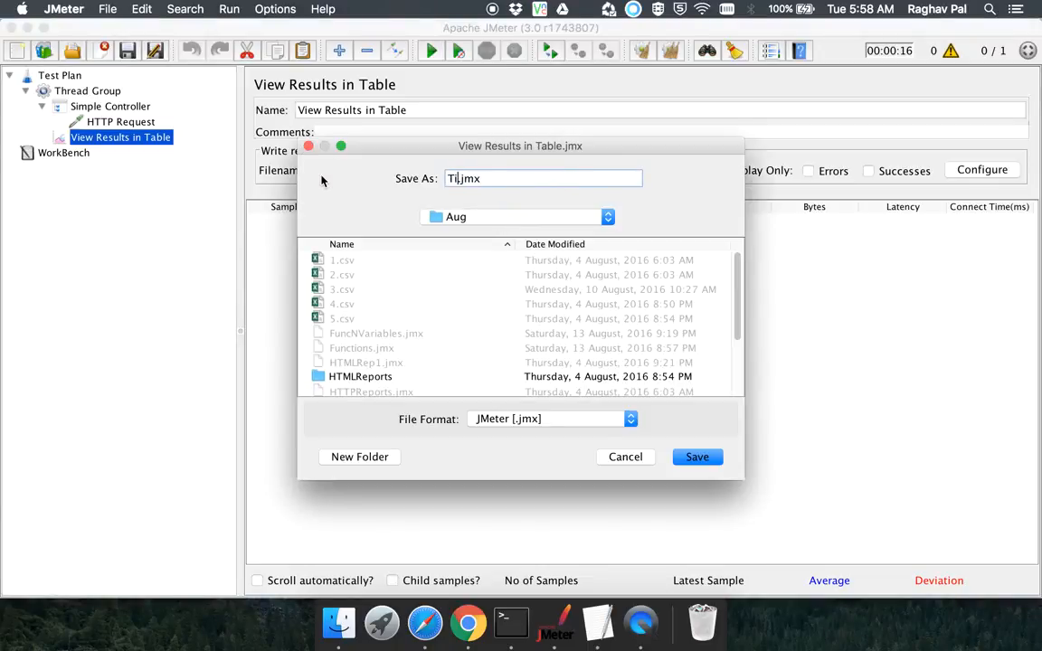
{"action": "key", "text": "BackSpace"}
{"action": "key", "text": "BackSpace"}
{"action": "key", "text": "BackSpace"}
{"action": "type", "text": "ers2"}
{"action": "key", "text": "Return"}
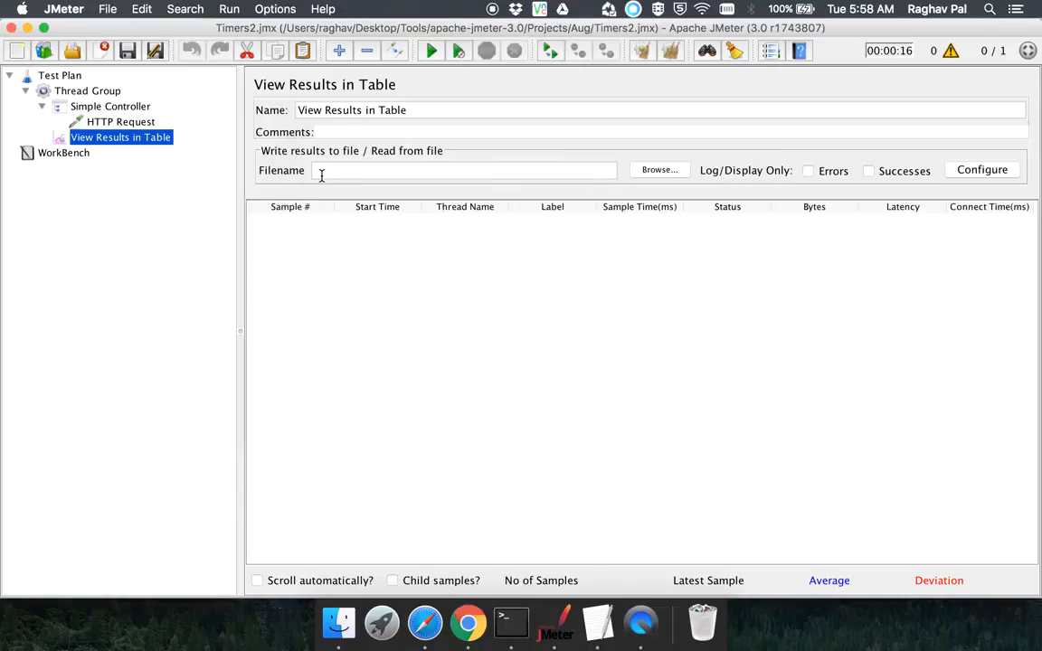
- Run the test plan without a timer, check the HTTP Request sample, and clear all results
{"action": "key", "text": "super+r"}
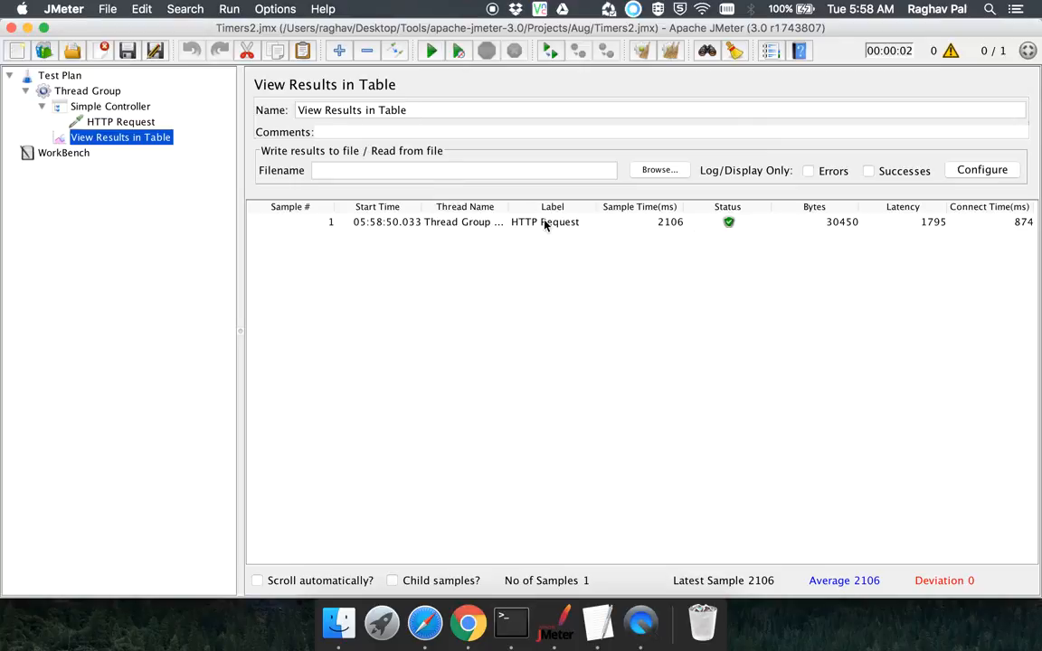
{"action": "left_click", "coordinate": [712, 226]}
{"action": "left_click", "coordinate": [671, 50]}
- Examine the timer types that can be added under the Simple Controller
{"action": "left_click", "coordinate": [113, 108]}
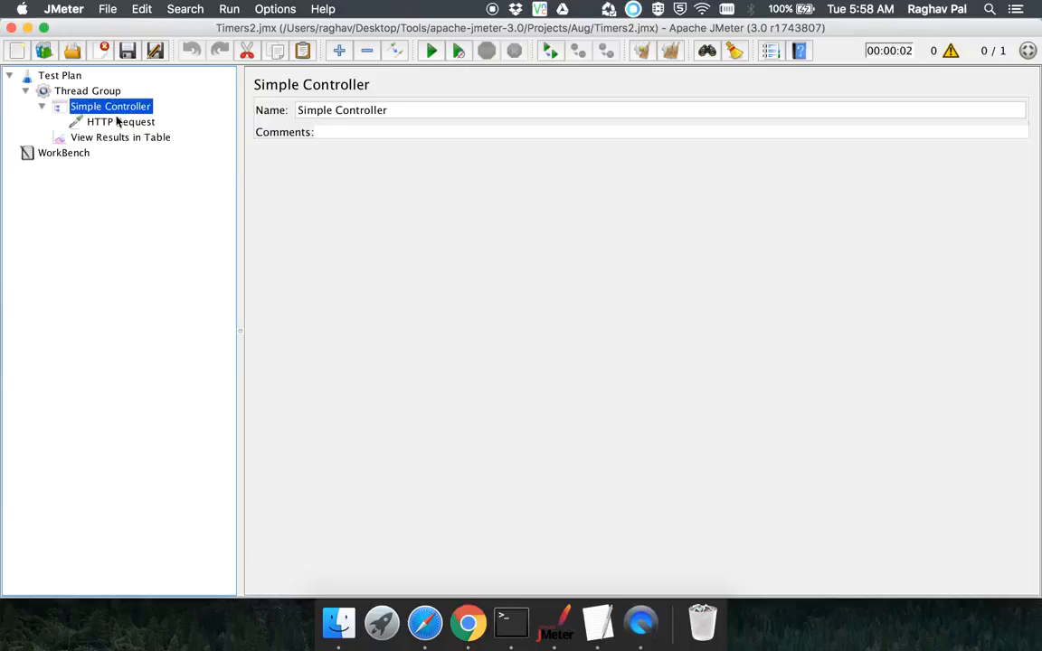
{"action": "left_click", "coordinate": [120, 123]}
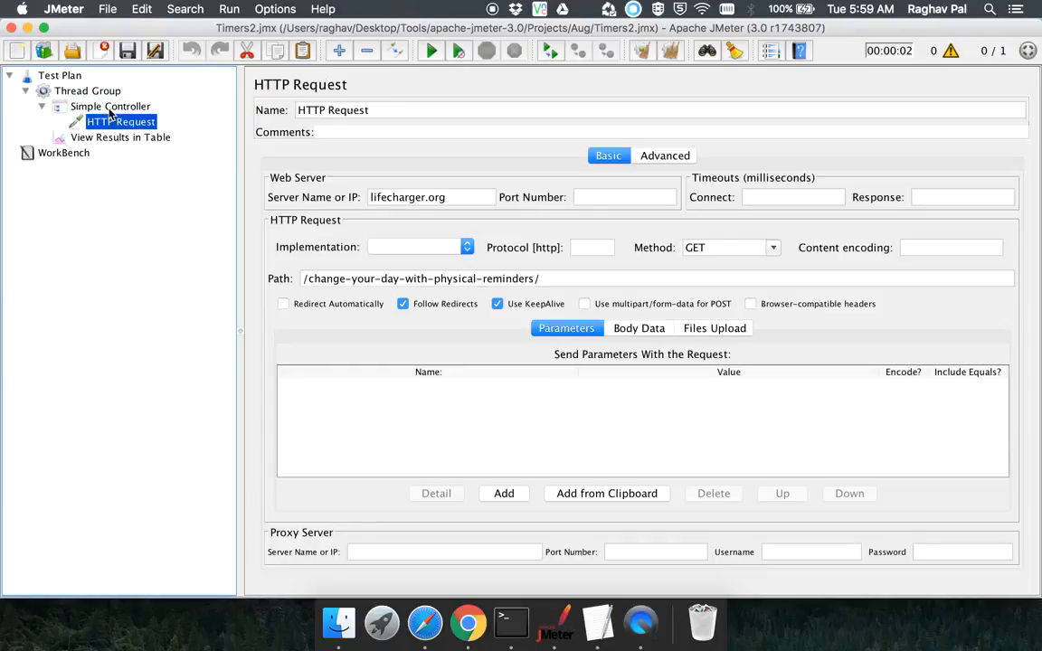
{"action": "left_click", "coordinate": [110, 108]}
{"action": "right_click", "coordinate": [111, 110]}
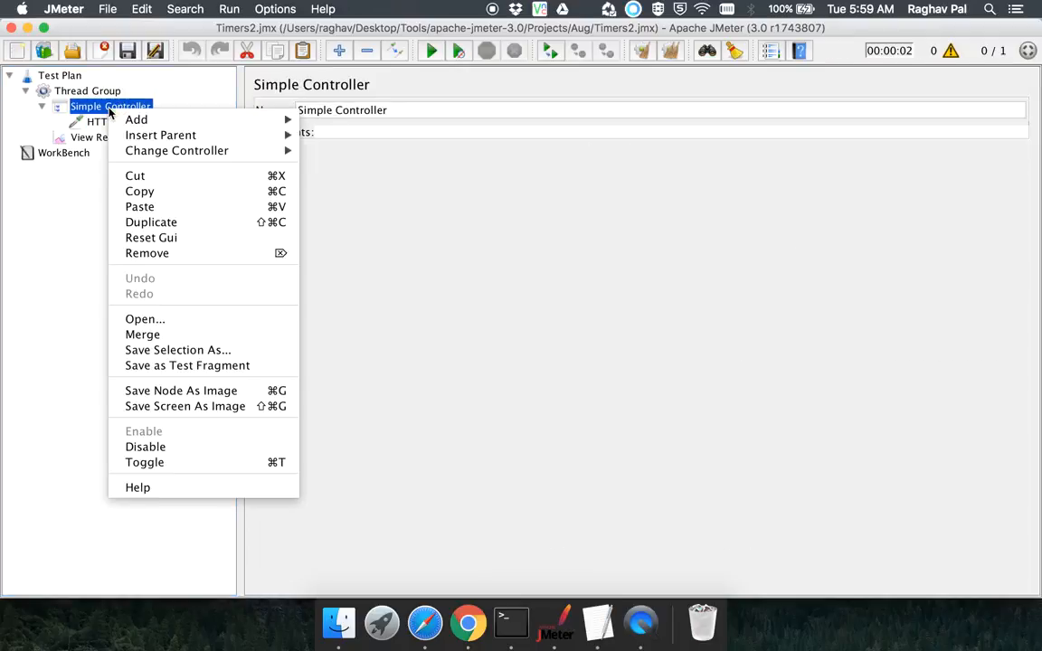
{"action": "mouse_move", "coordinate": [177, 118]}
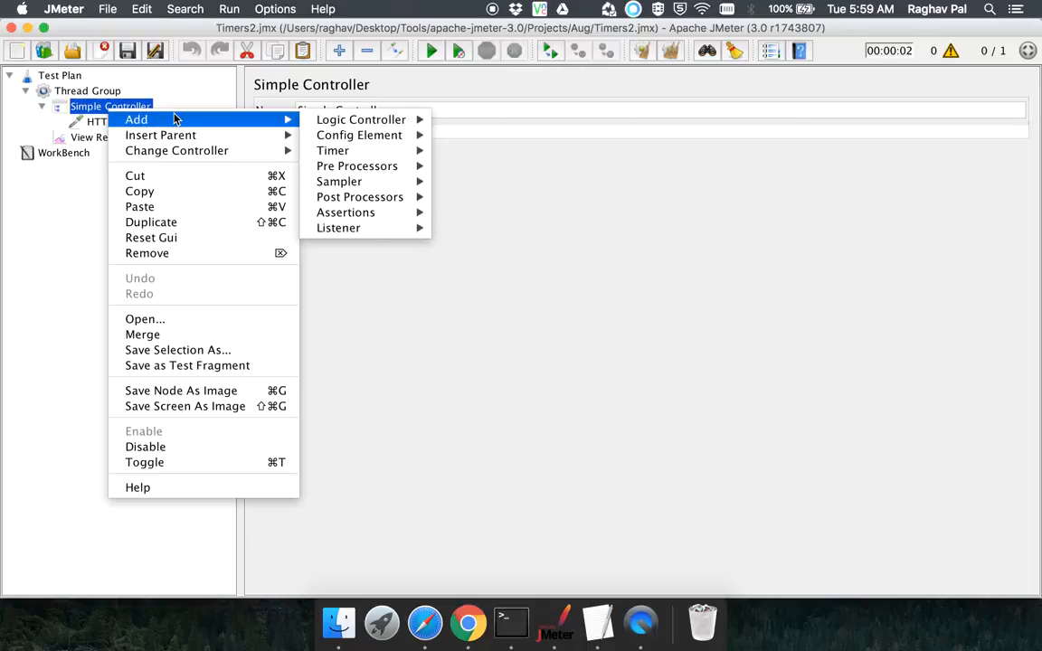
{"action": "mouse_move", "coordinate": [367, 154]}
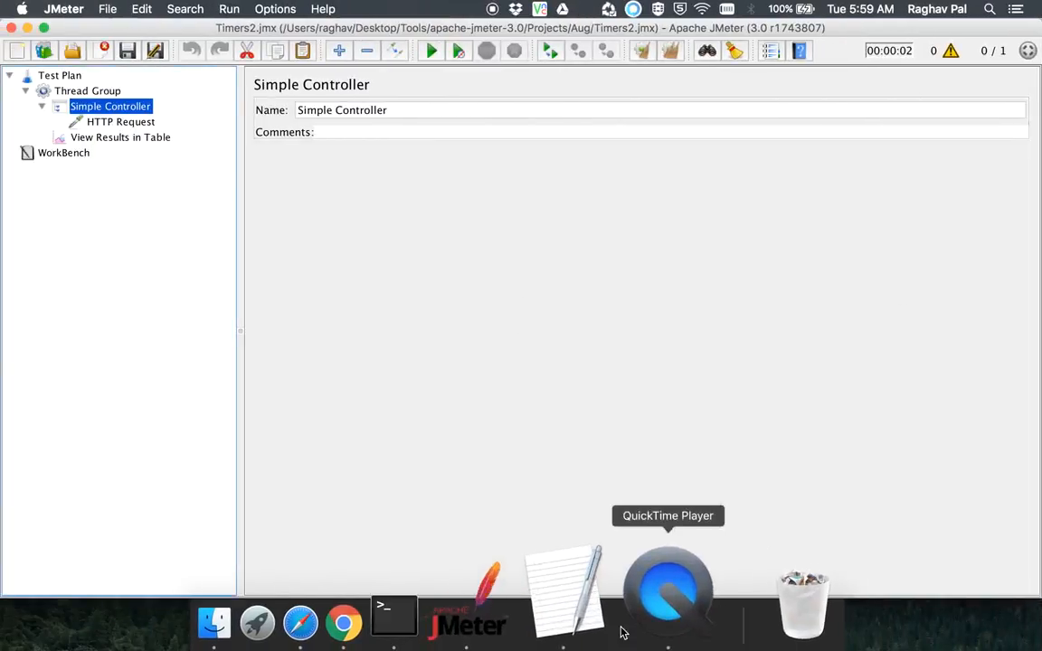
- Add the lines "Constant Timer" and "Uniform Random Timer" to the TextEdit notes, and return to JMeter
{"action": "left_click", "coordinate": [600, 624]}
{"action": "type", "text": "Constant Timer"}
{"action": "key", "text": "Return"}
{"action": "type", "text": "Un"}
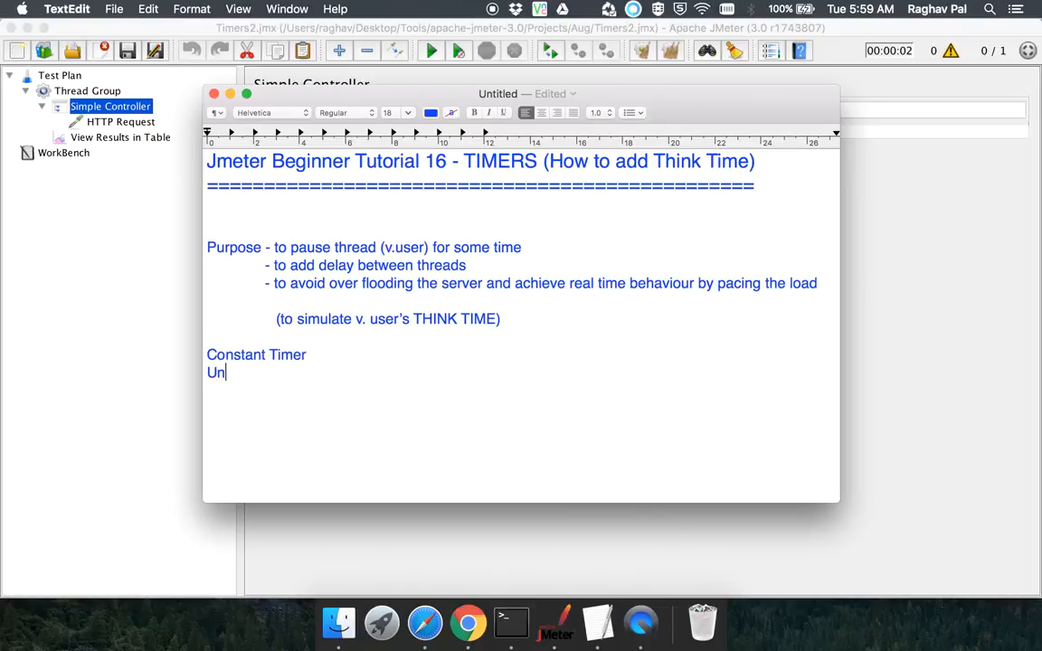
{"action": "type", "text": "iform Random "}
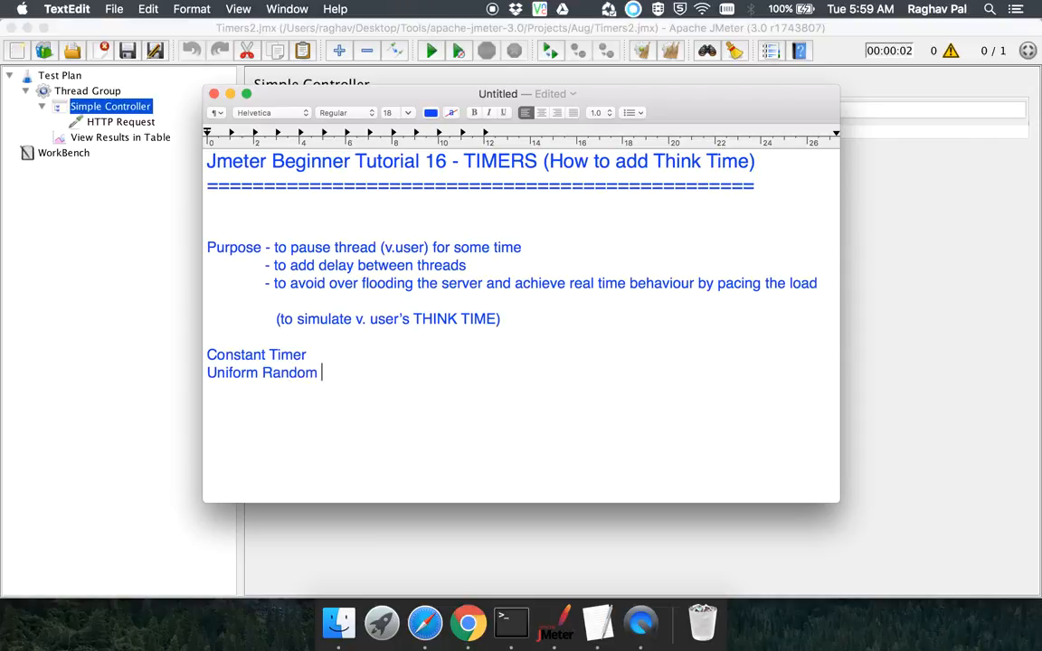
{"action": "type", "text": "Timer"}
{"action": "key", "text": "Return"}
{"action": "key", "text": "Return"}
{"action": "left_click", "coordinate": [154, 265]}
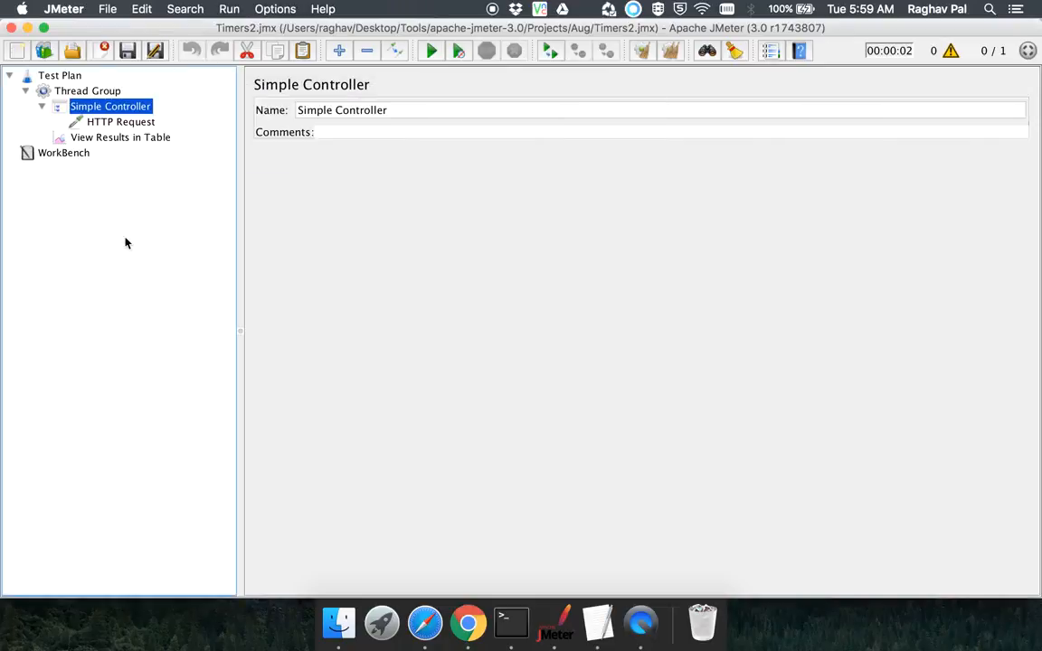
- Add a Constant Timer under the HTTP Request
{"action": "left_click", "coordinate": [118, 123]}
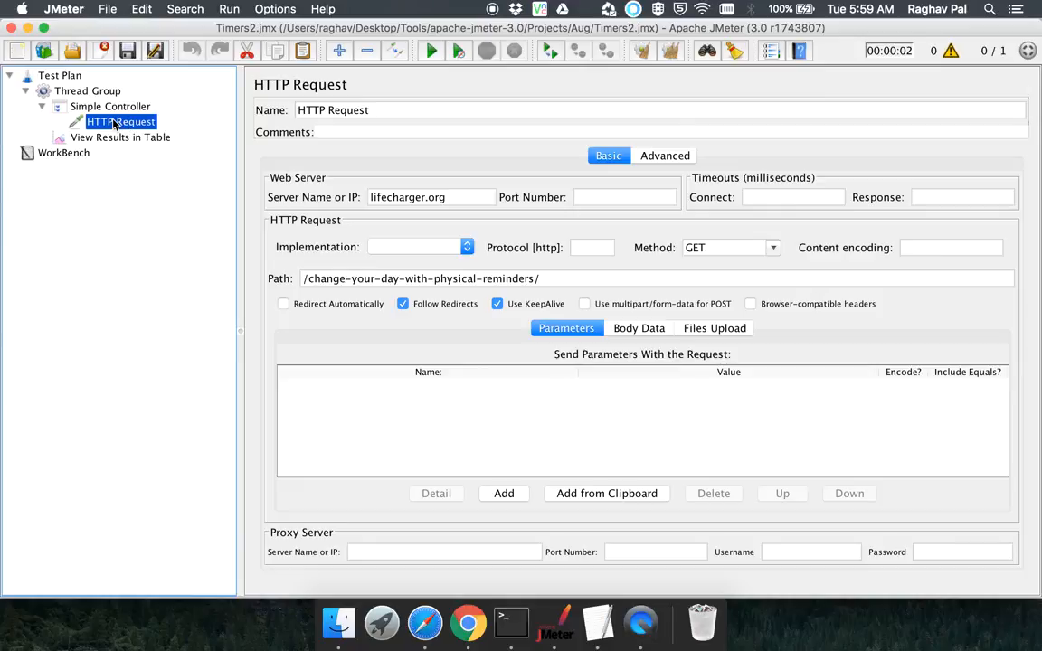
{"action": "right_click", "coordinate": [114, 123]}
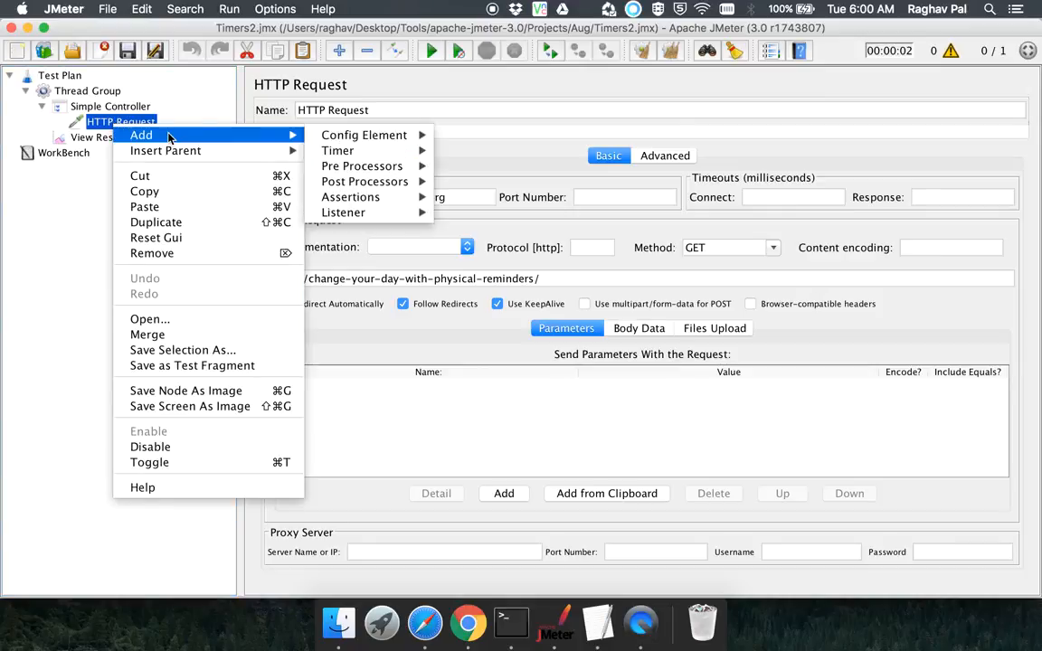
{"action": "mouse_move", "coordinate": [276, 135]}
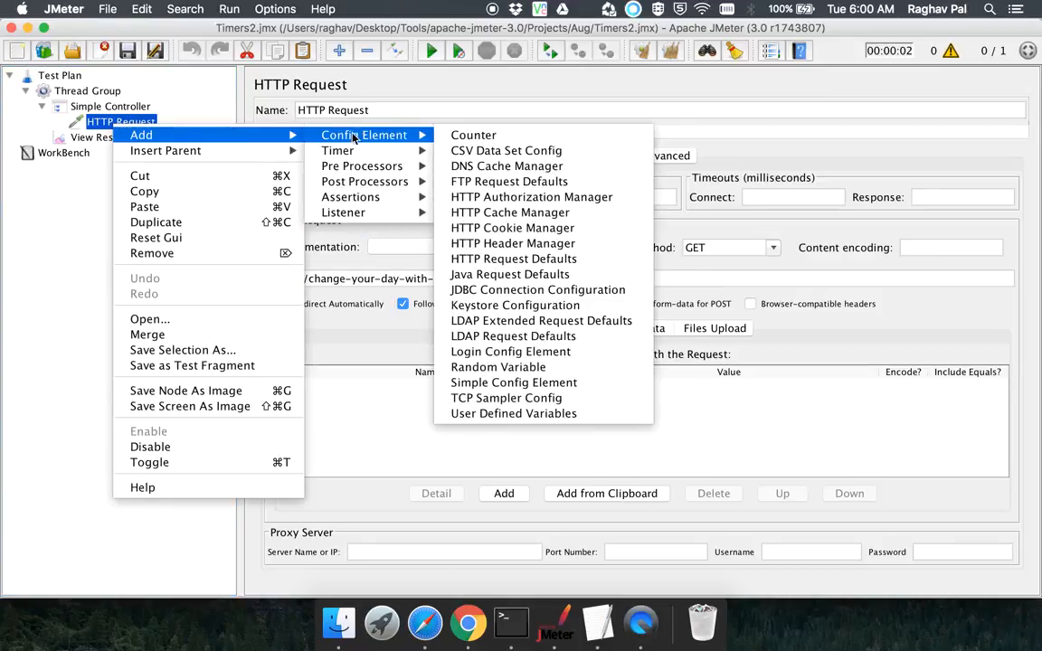
{"action": "mouse_move", "coordinate": [351, 151]}
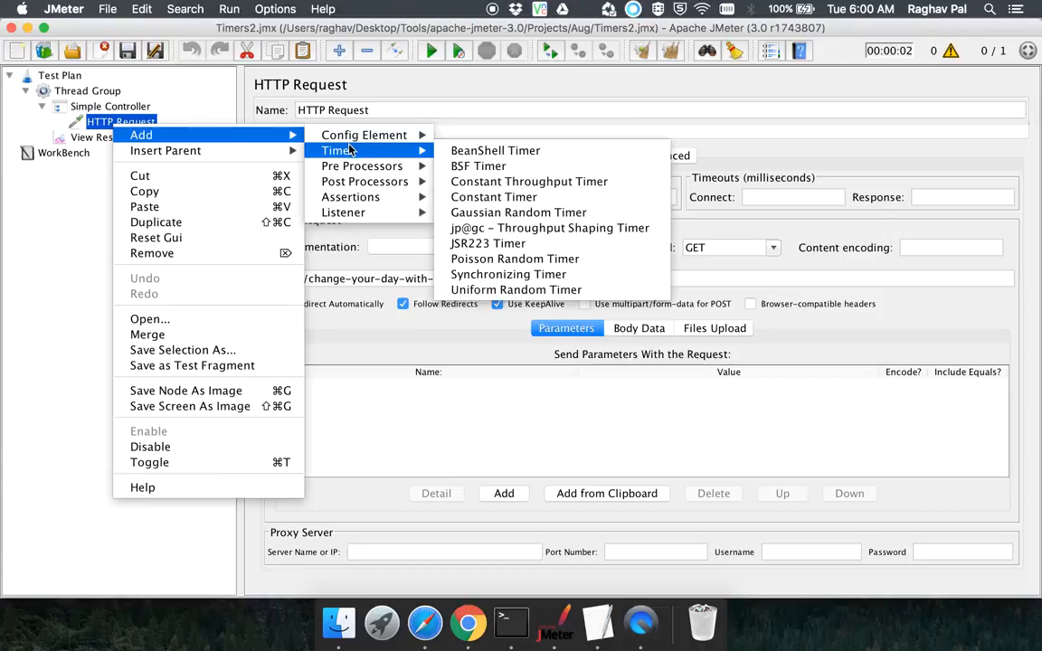
{"action": "left_click", "coordinate": [498, 198]}
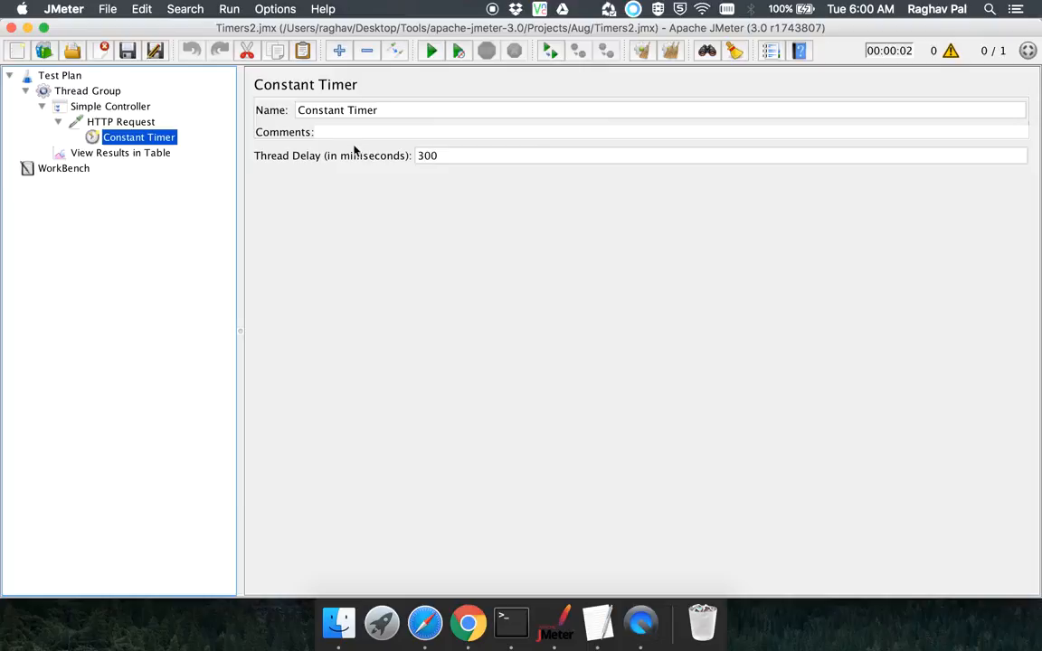
- Set the Constant Timer's thread delay to 5000 milliseconds
{"action": "left_click", "coordinate": [463, 160]}
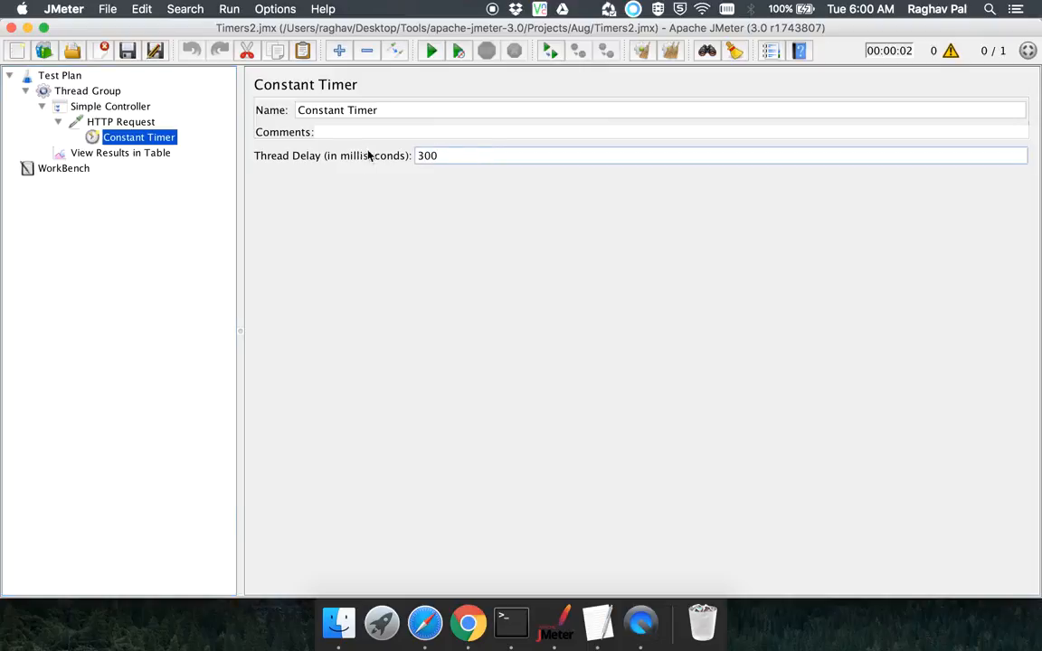
{"action": "left_click_drag", "start_coordinate": [449, 156], "coordinate": [377, 156]}
{"action": "left_click", "coordinate": [447, 157]}
{"action": "left_click_drag", "start_coordinate": [464, 159], "coordinate": [360, 155]}
{"action": "type", "text": "5000"}
{"action": "left_click_drag", "start_coordinate": [452, 157], "coordinate": [383, 157]}
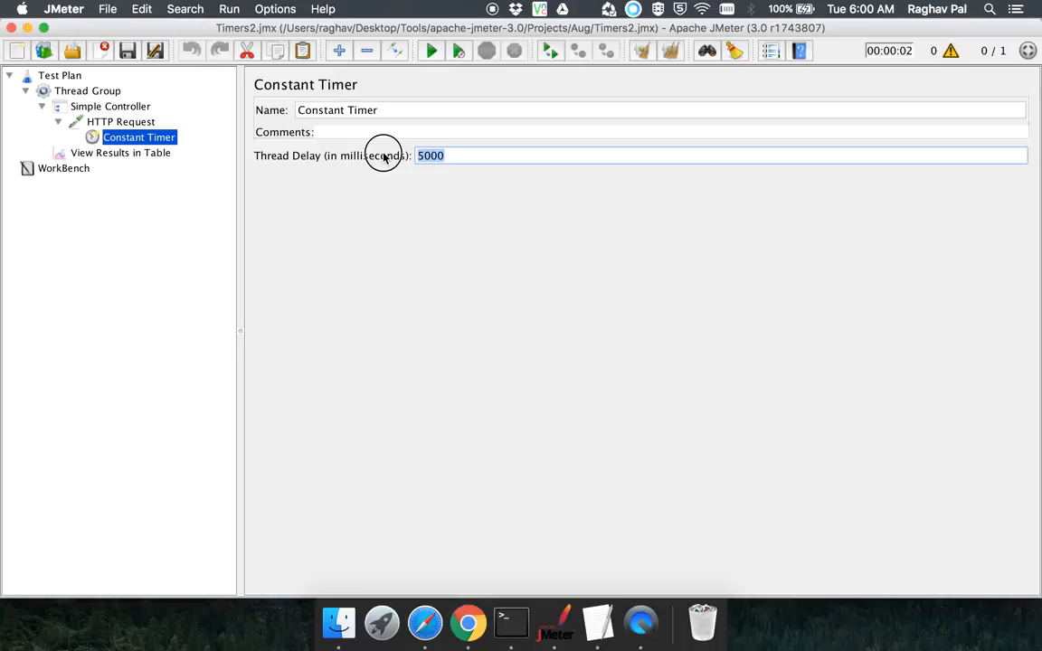
- Run the test plan with the Constant Timer and inspect the elapsed time and sample in View Results in Table
{"action": "left_click", "coordinate": [98, 153]}
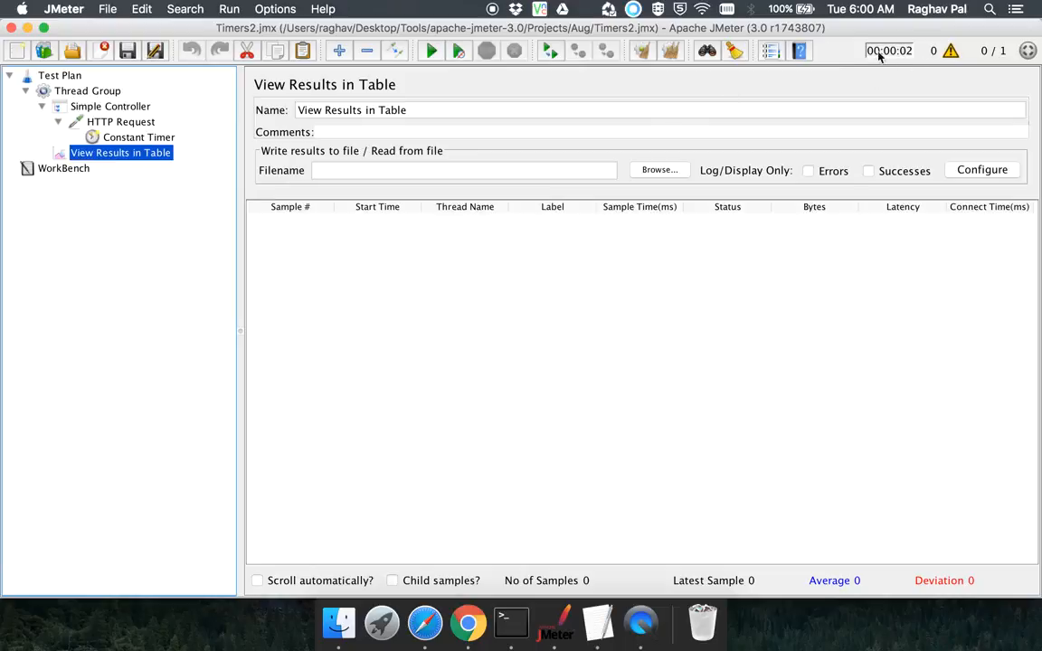
{"action": "left_click", "coordinate": [432, 52]}
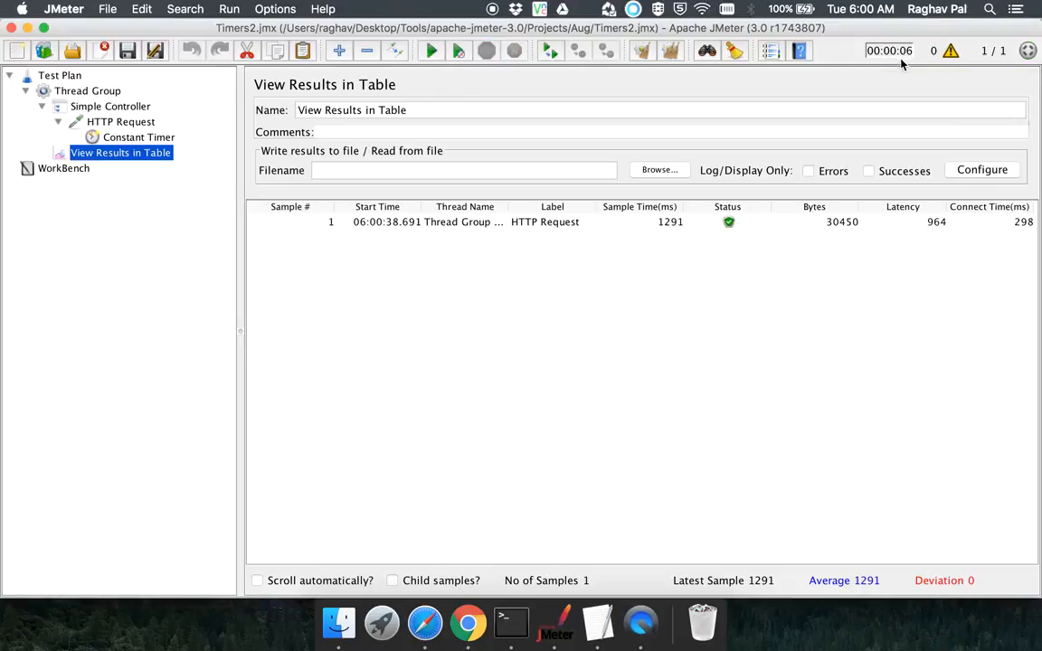
{"action": "left_click", "coordinate": [568, 222]}
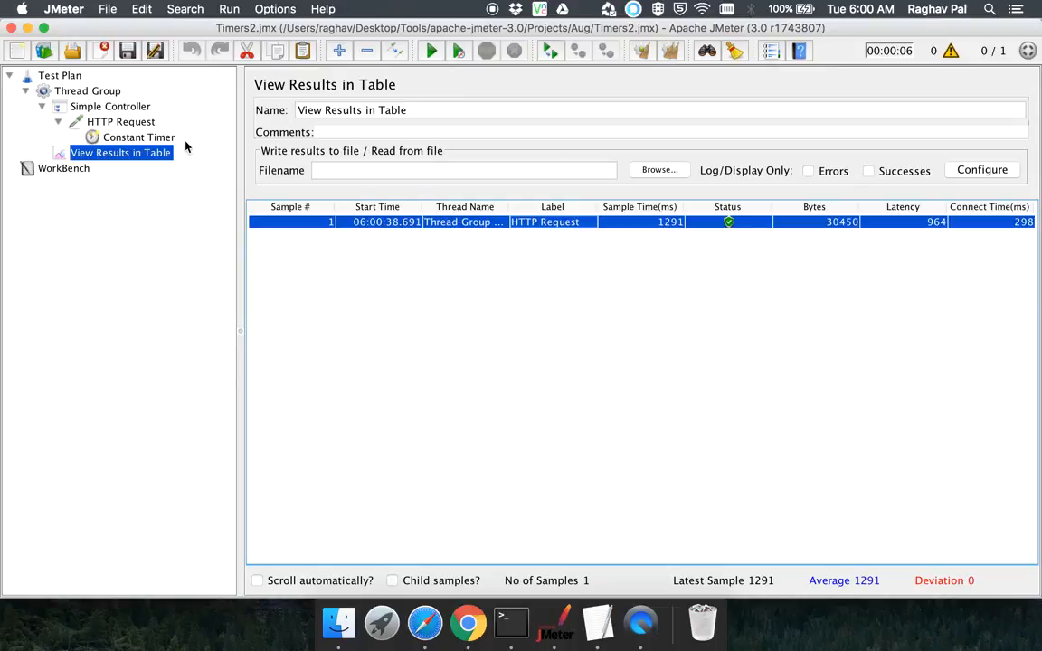
{"action": "left_click", "coordinate": [127, 125]}
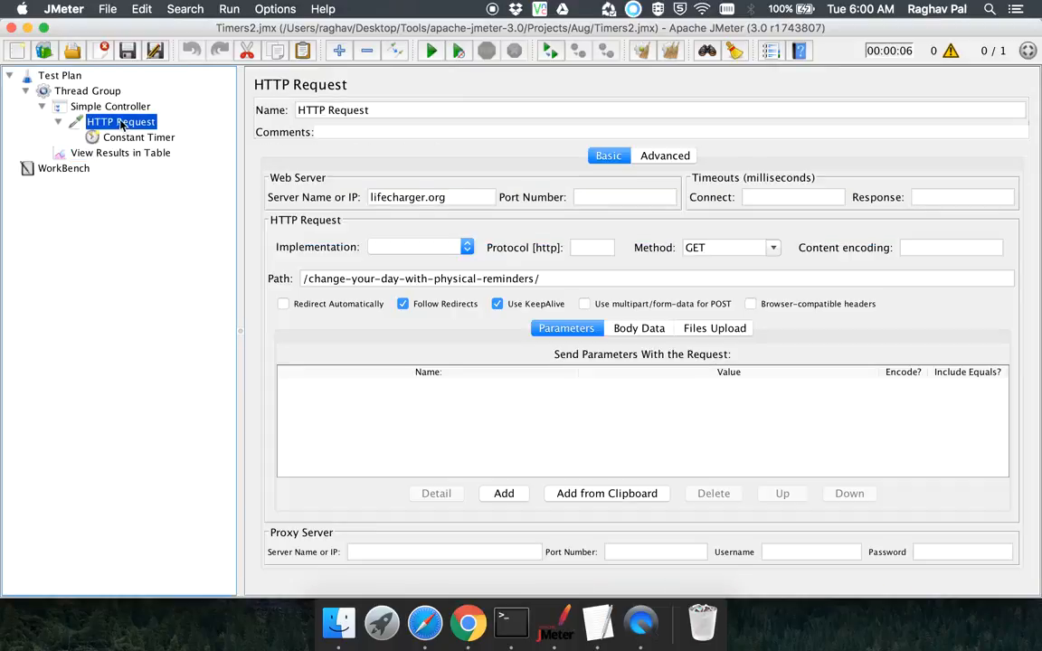
{"action": "left_click", "coordinate": [106, 108]}
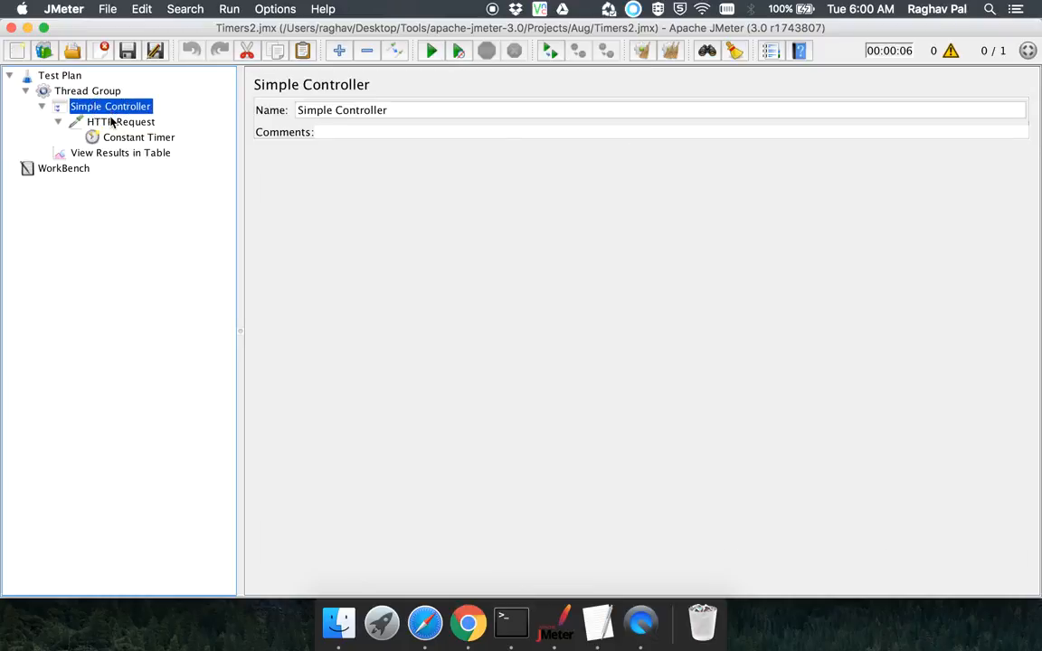
- Paste a copy of the HTTP Request with its timer into the Simple Controller and another directly into the Thread Group
{"action": "key", "text": "super+v"}
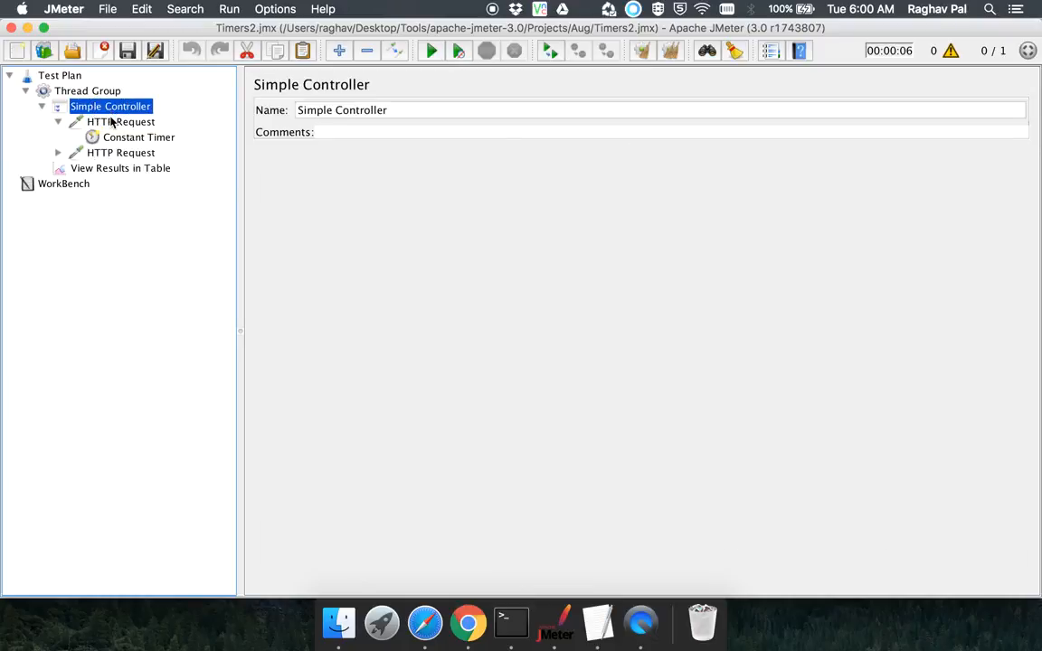
{"action": "left_click", "coordinate": [91, 92]}
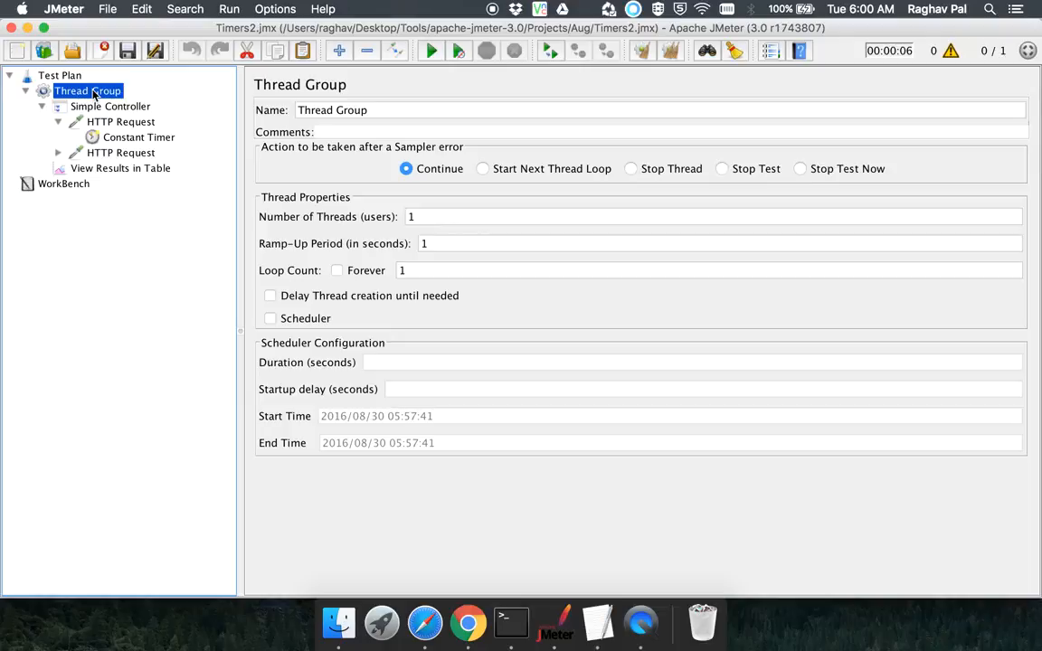
{"action": "key", "text": "super+v"}
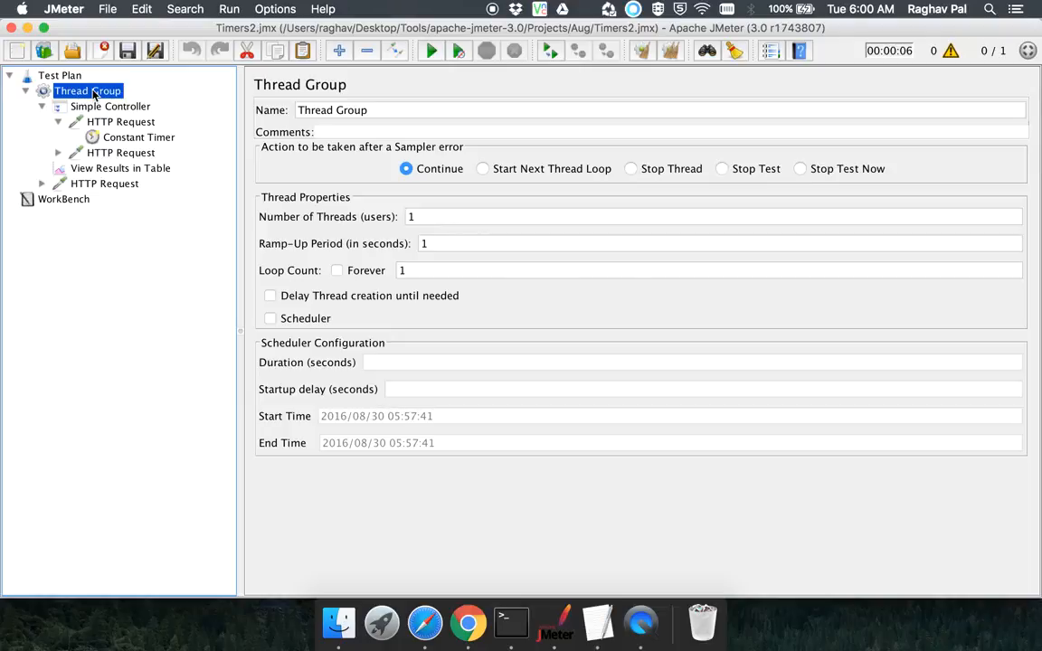
- Delete the Constant Timer from the second HTTP Request inside the Simple Controller
{"action": "left_click", "coordinate": [105, 154]}
{"action": "double_click", "coordinate": [105, 153]}
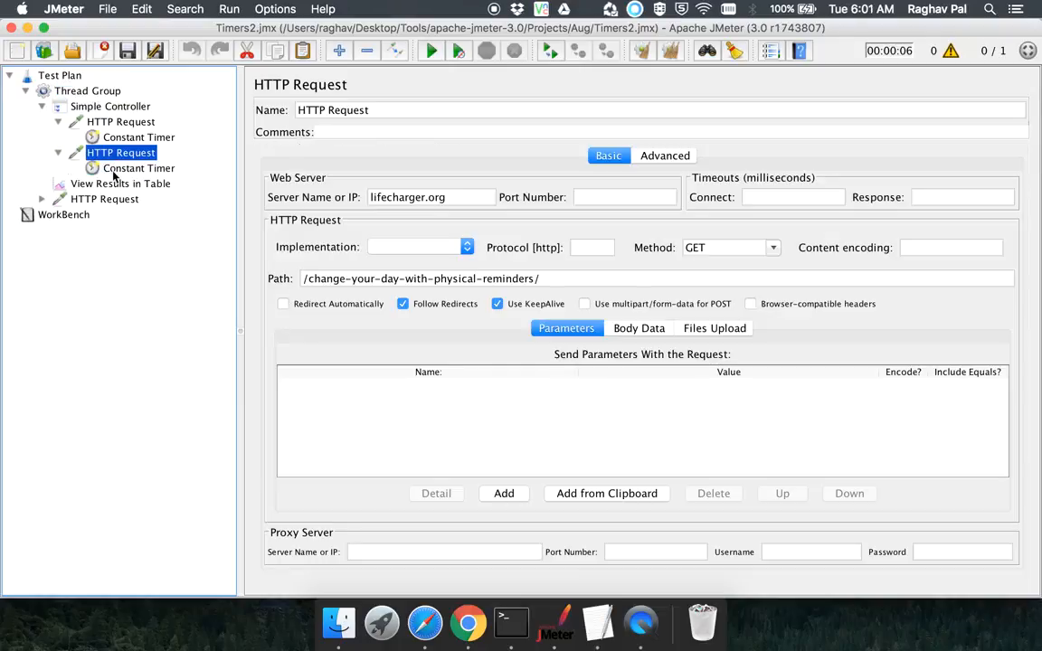
{"action": "left_click", "coordinate": [114, 170]}
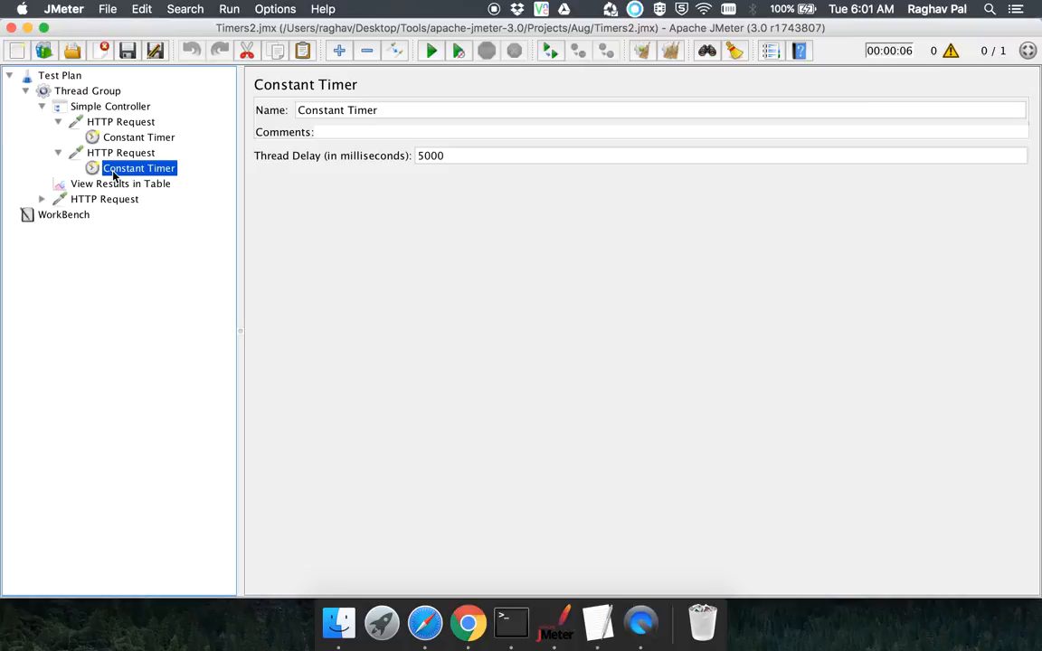
{"action": "key", "text": "Delete"}
{"action": "key", "text": "Return"}
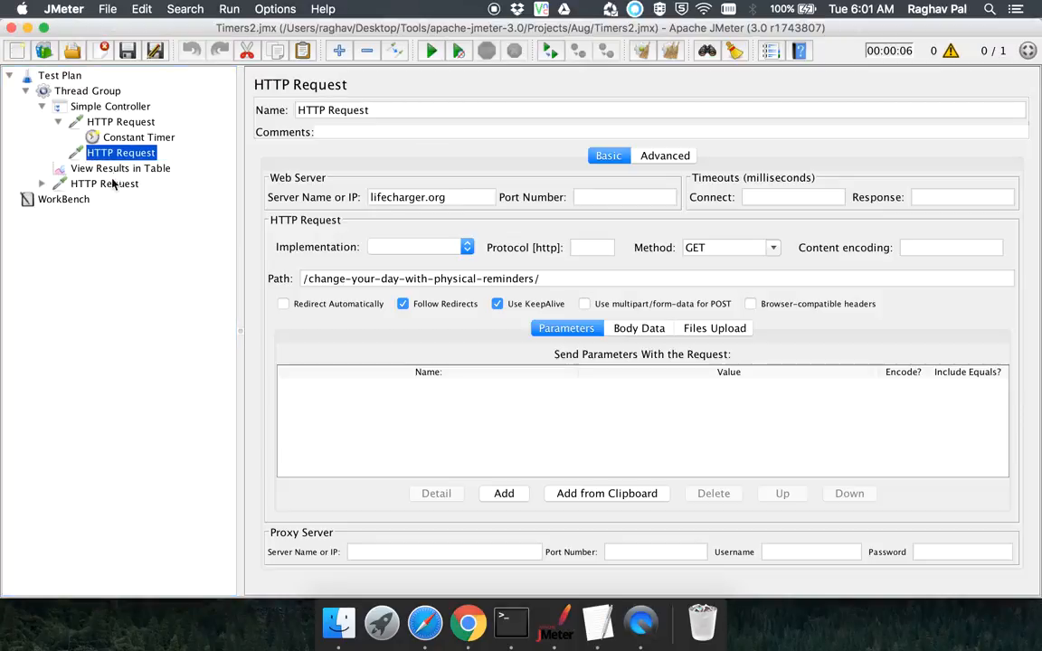
- Delete the Constant Timer from the HTTP Request directly under the Thread Group and move that request above View Results in Table
{"action": "left_click", "coordinate": [102, 169]}
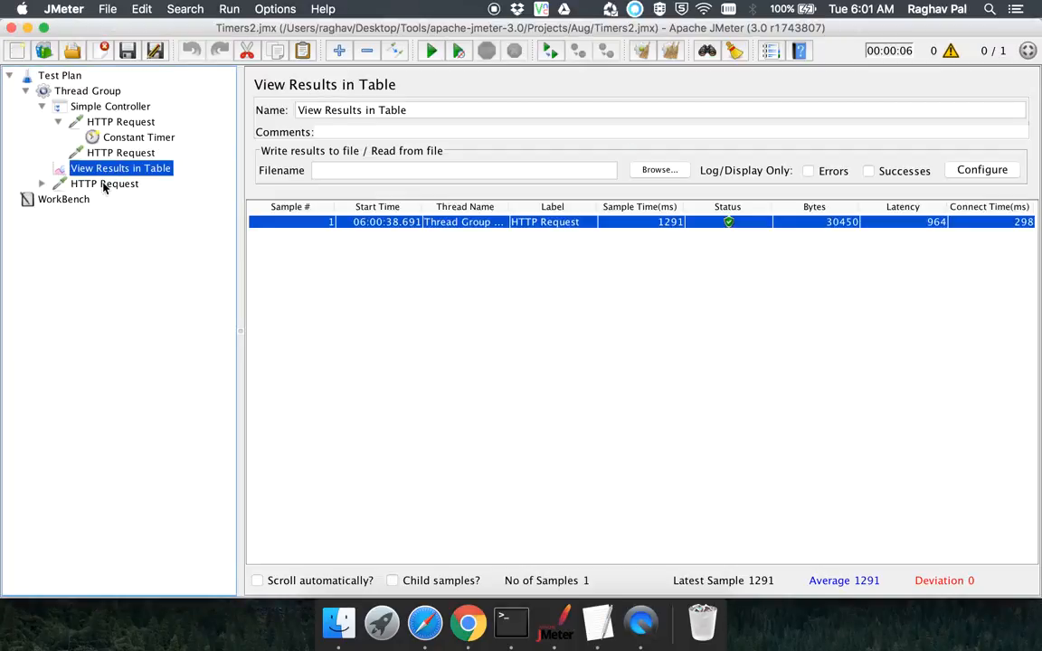
{"action": "left_click", "coordinate": [105, 185]}
{"action": "key", "text": "Right"}
{"action": "key", "text": "Down"}
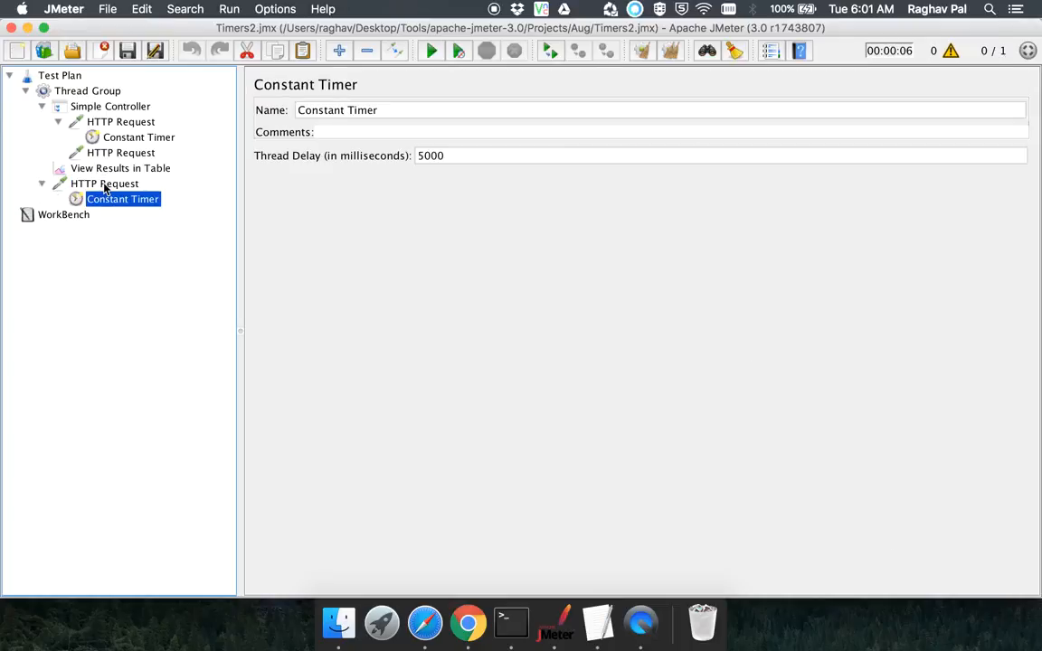
{"action": "key", "text": "Delete"}
{"action": "key", "text": "Return"}
{"action": "left_click_drag", "start_coordinate": [105, 184], "coordinate": [86, 165]}
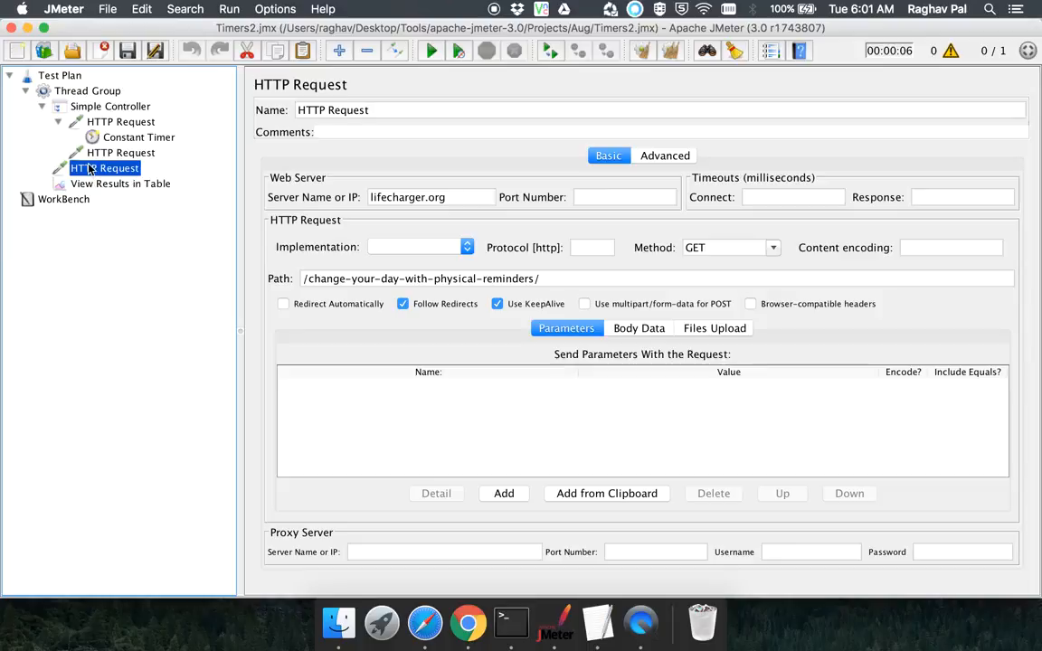
{"action": "left_click", "coordinate": [42, 107]}
{"action": "left_click", "coordinate": [42, 106]}
- Rename the three requests, in tree order, as HTTP Request 1, HTTP Request 2 and HTTP Request 3
{"action": "left_click", "coordinate": [125, 138]}
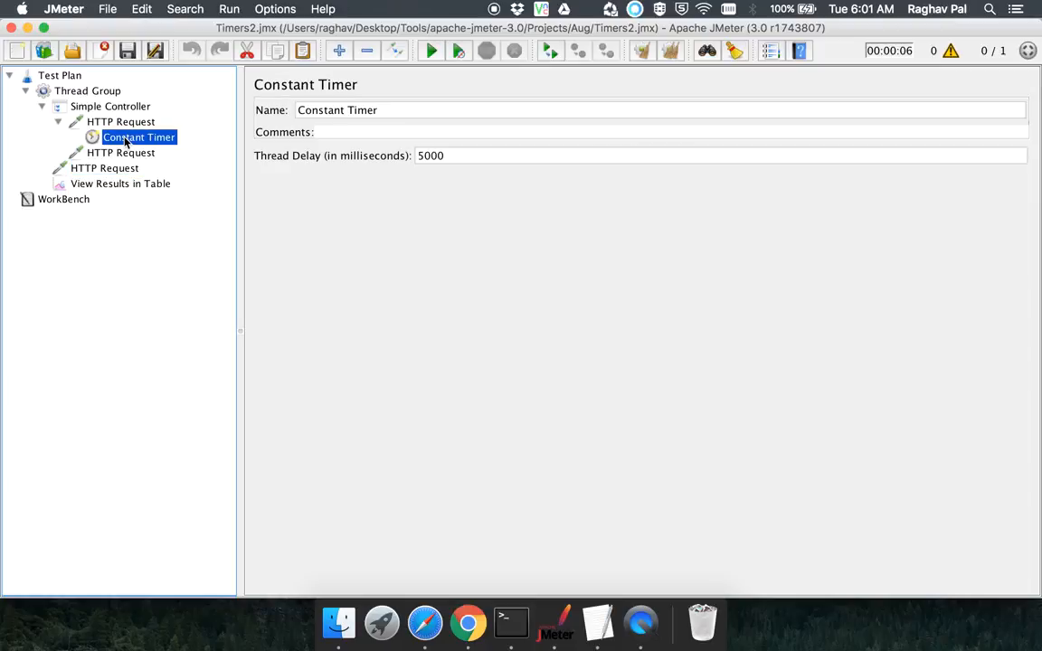
{"action": "left_click", "coordinate": [112, 122]}
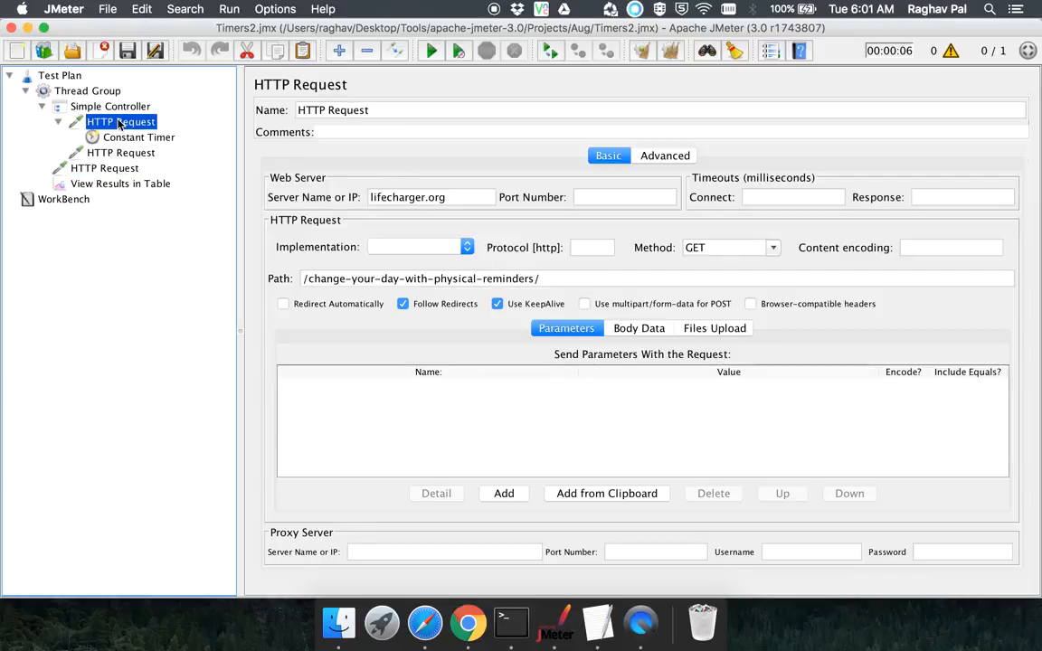
{"action": "left_click", "coordinate": [399, 109]}
{"action": "type", "text": "1"}
{"action": "left_click", "coordinate": [127, 153]}
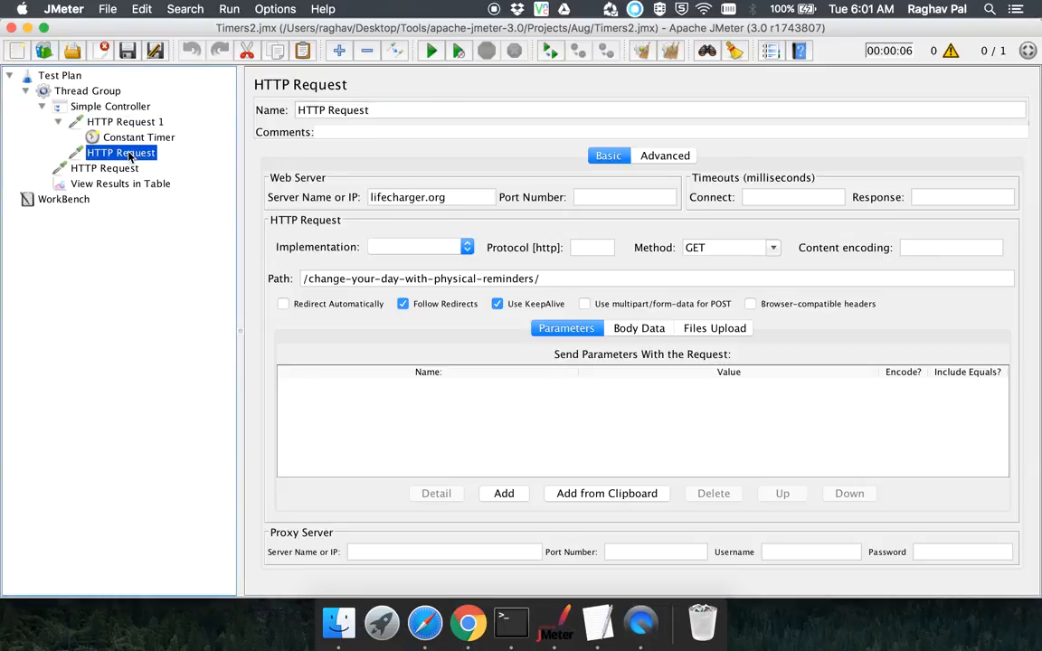
{"action": "left_click", "coordinate": [393, 115]}
{"action": "type", "text": "2"}
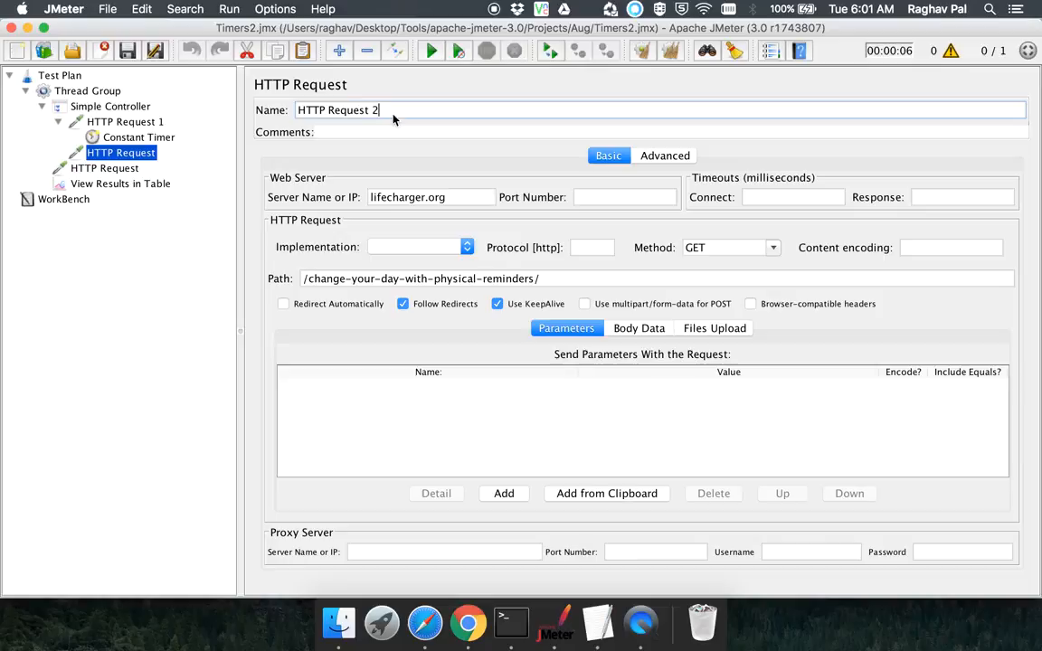
{"action": "left_click", "coordinate": [384, 112]}
{"action": "type", "text": "3"}
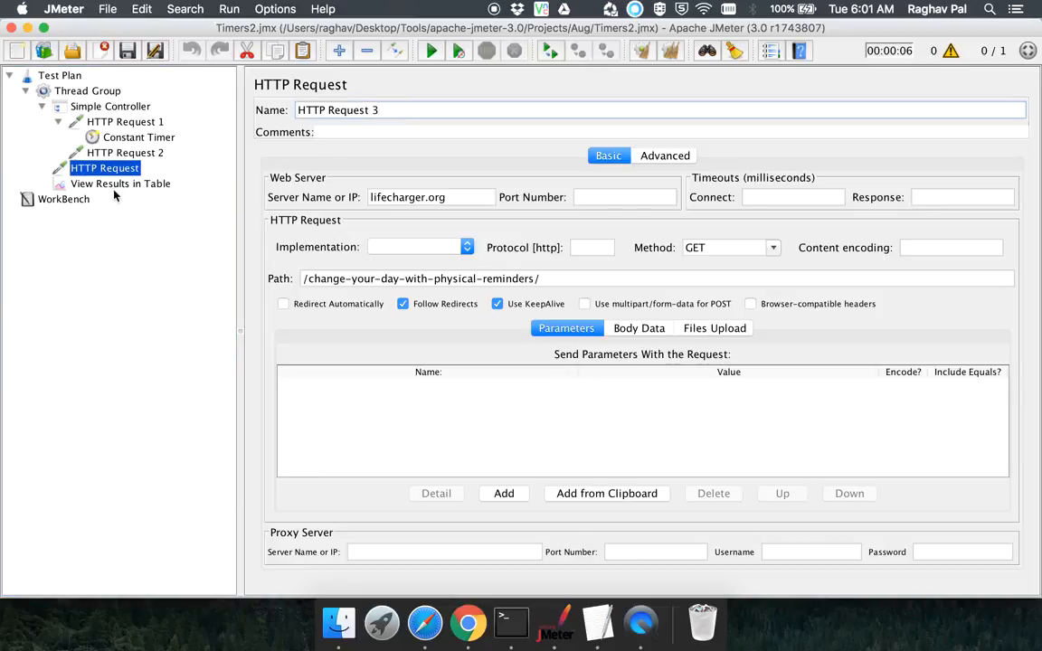
- Copy the Constant Timer of HTTP Request 1 into the Simple Controller and into the Thread Group
{"action": "left_click", "coordinate": [126, 140]}
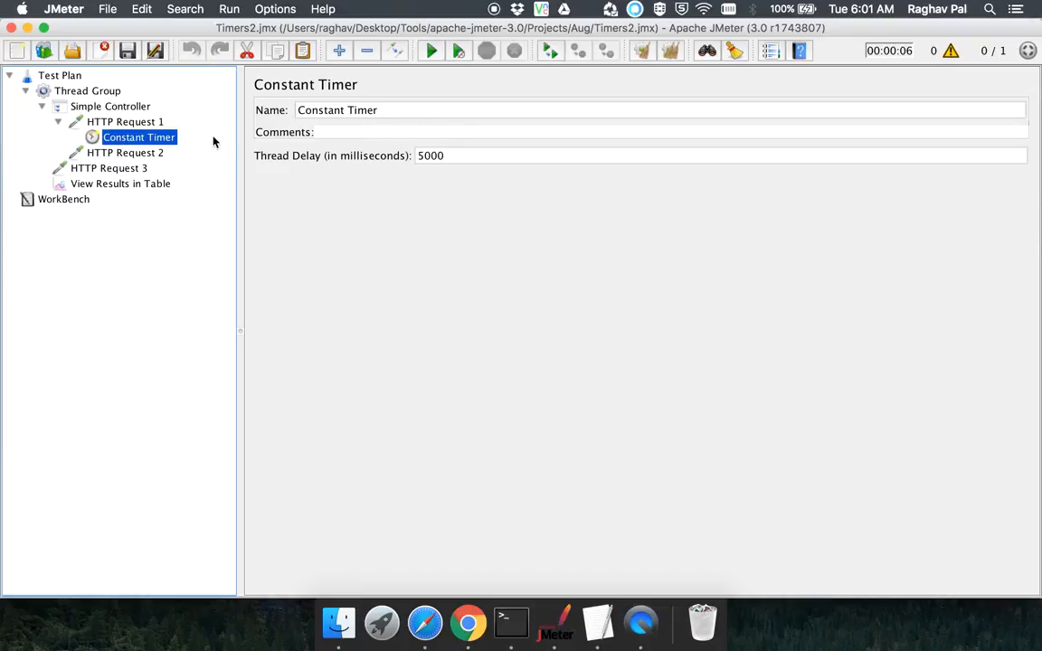
{"action": "left_click", "coordinate": [105, 110]}
{"action": "key", "text": "super+v"}
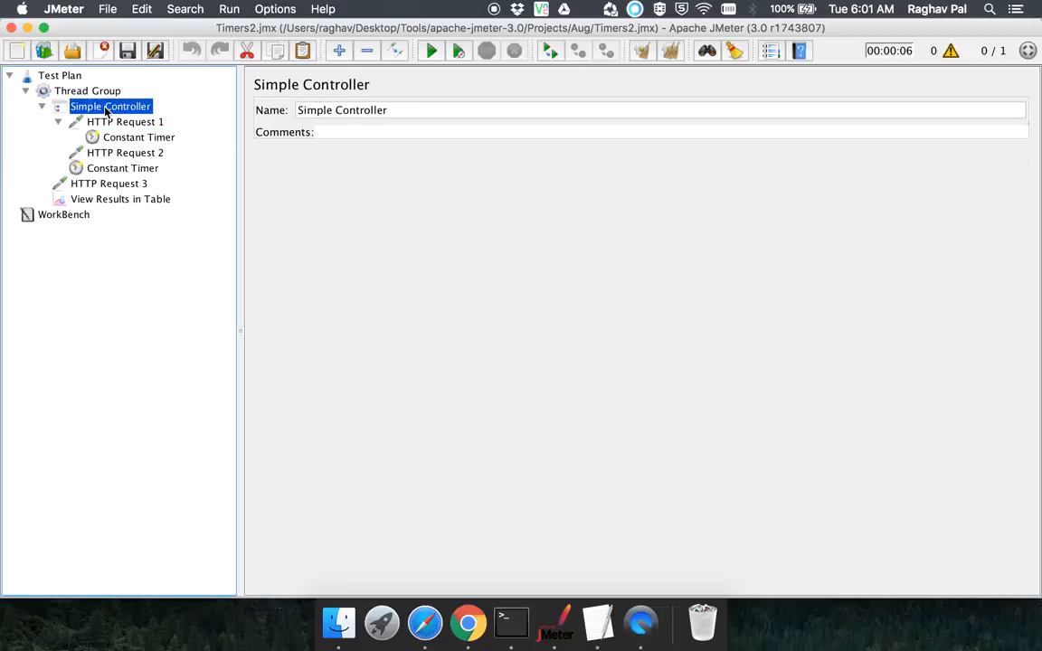
{"action": "left_click", "coordinate": [86, 90]}
{"action": "key", "text": "super+v"}
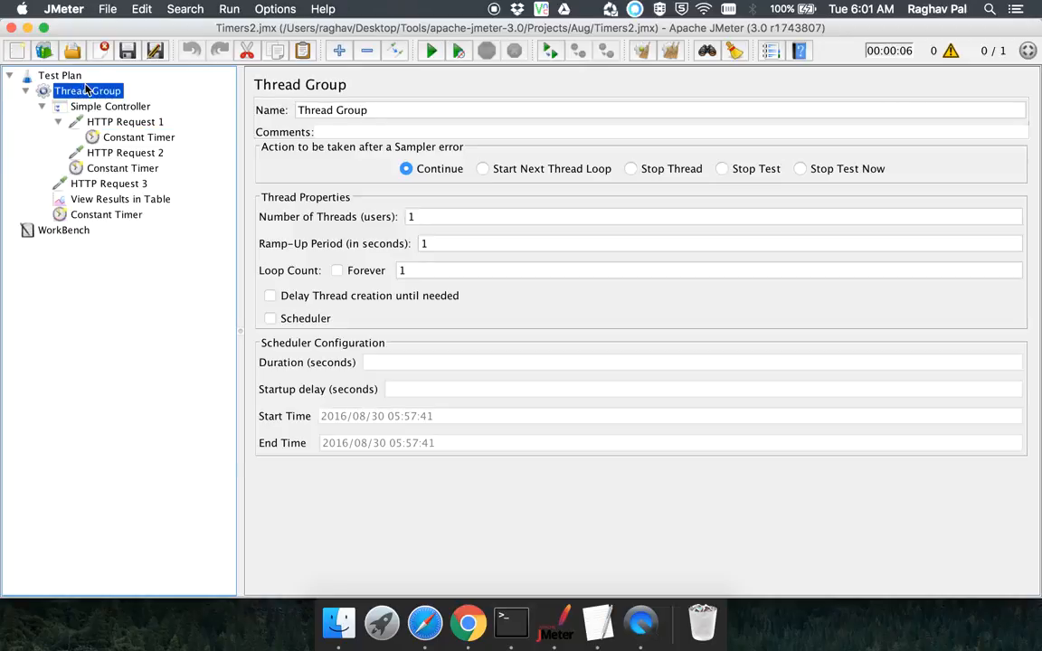
- Rename the timer under HTTP Request 1 as Constant Timer A and the Simple Controller's timer as Constant Timer B
{"action": "left_click", "coordinate": [114, 133]}
{"action": "left_click", "coordinate": [419, 109]}
{"action": "type", "text": "A"}
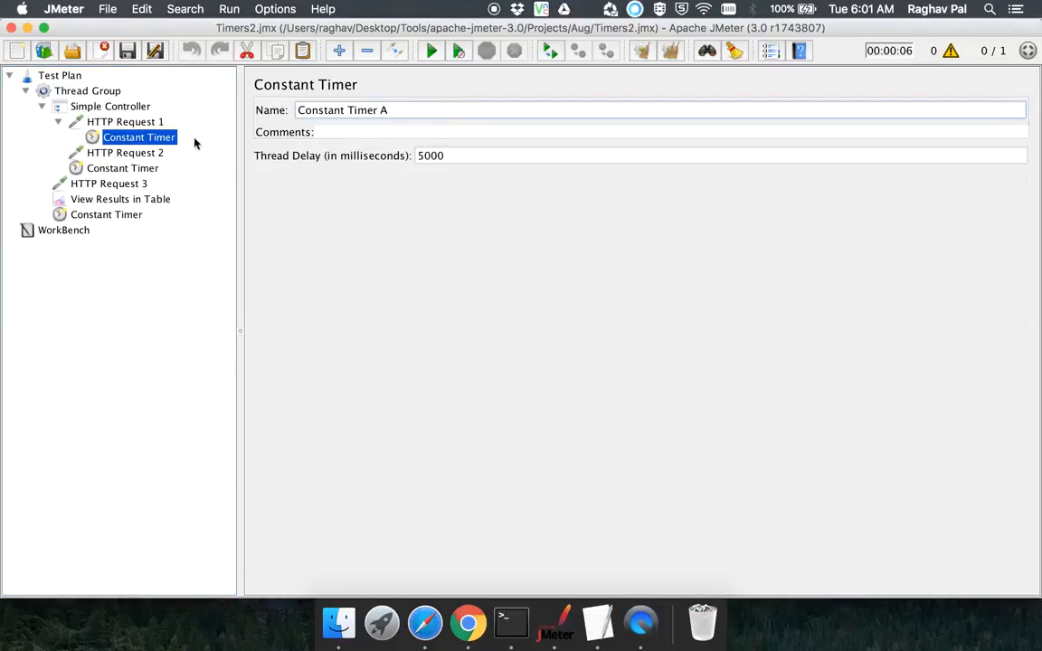
{"action": "left_click", "coordinate": [127, 169]}
{"action": "left_click", "coordinate": [412, 110]}
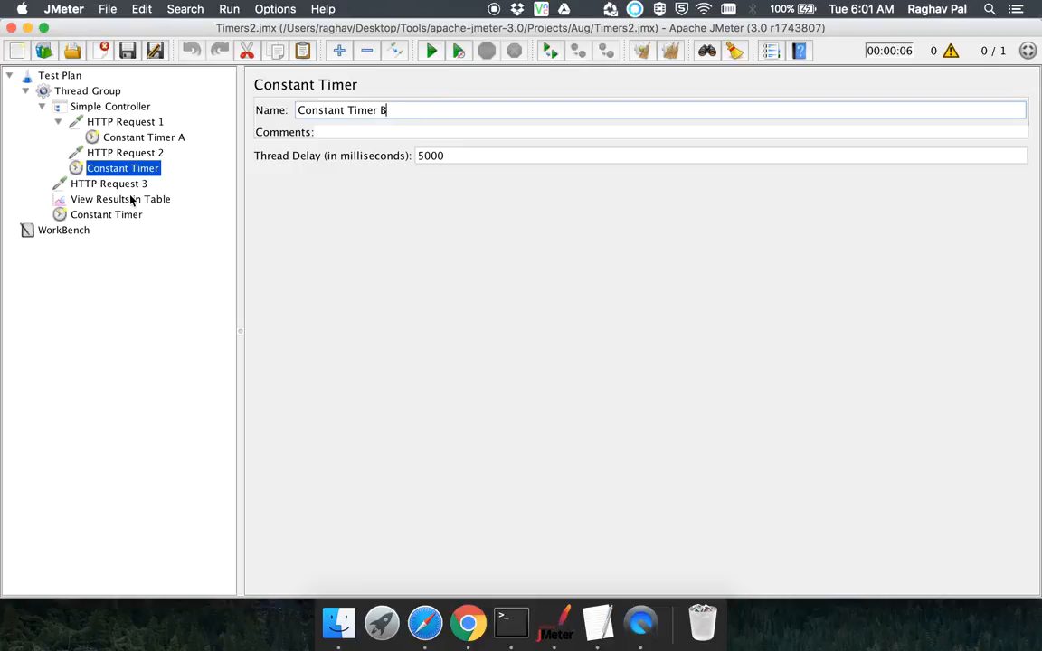
- Move the Thread Group's Constant Timer above View Results in Table and rename it Constant Timer C
{"action": "left_click", "coordinate": [106, 215]}
{"action": "left_click_drag", "start_coordinate": [106, 219], "coordinate": [111, 200]}
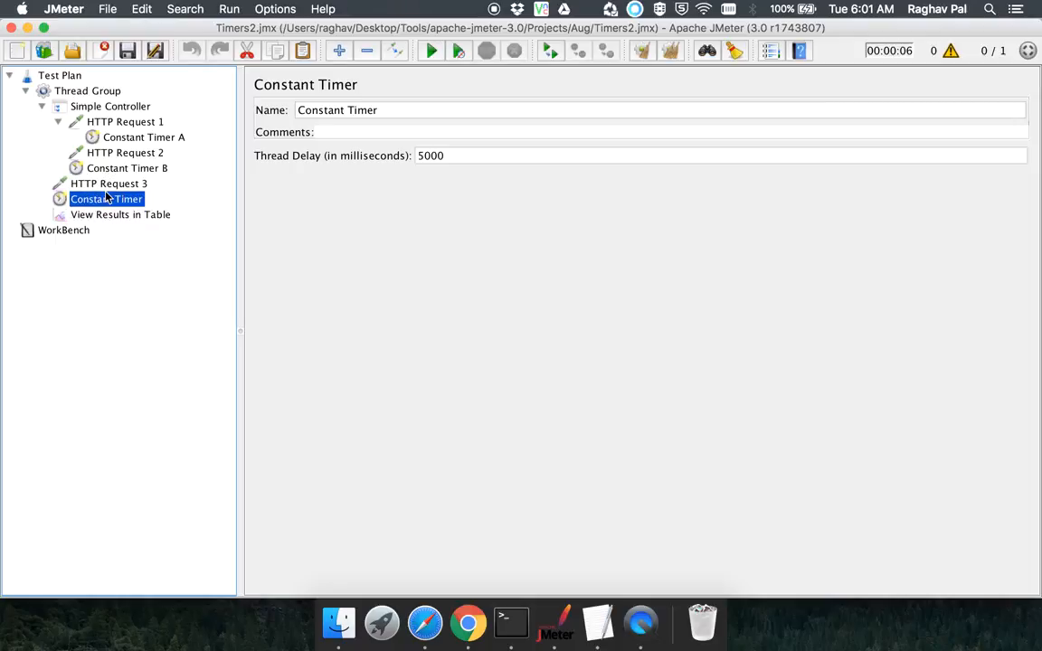
{"action": "left_click", "coordinate": [381, 111]}
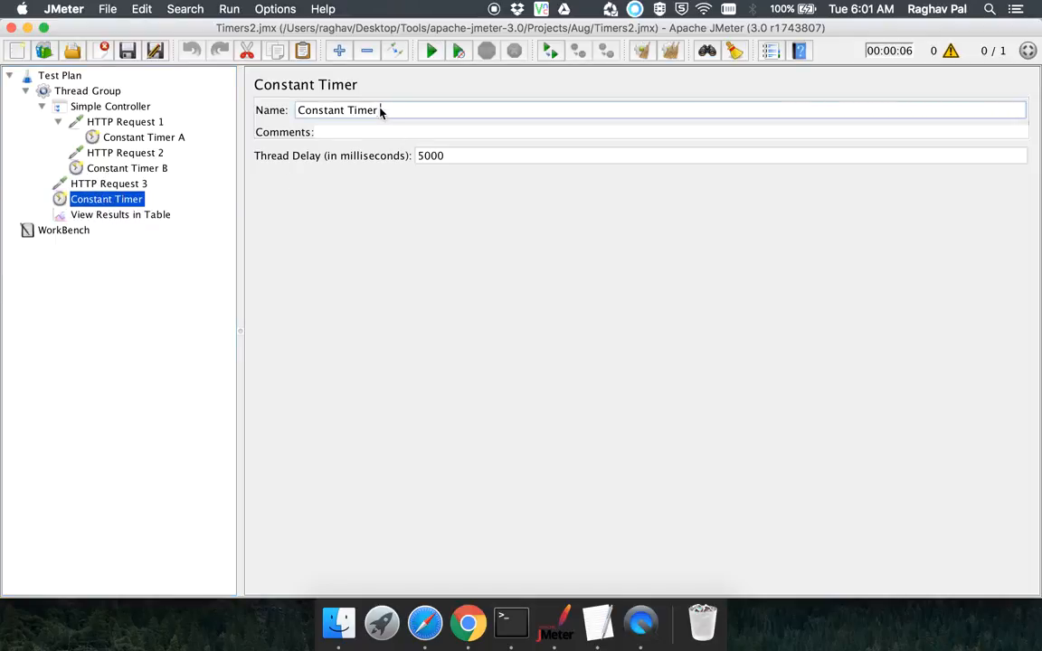
{"action": "type", "text": "c"}
{"action": "key", "text": "BackSpace"}
{"action": "type", "text": "C"}
- Examine the scope of Constant Timer A by comparing its place under HTTP Request 1 with HTTP Requests 2 and 3
{"action": "left_click", "coordinate": [127, 121]}
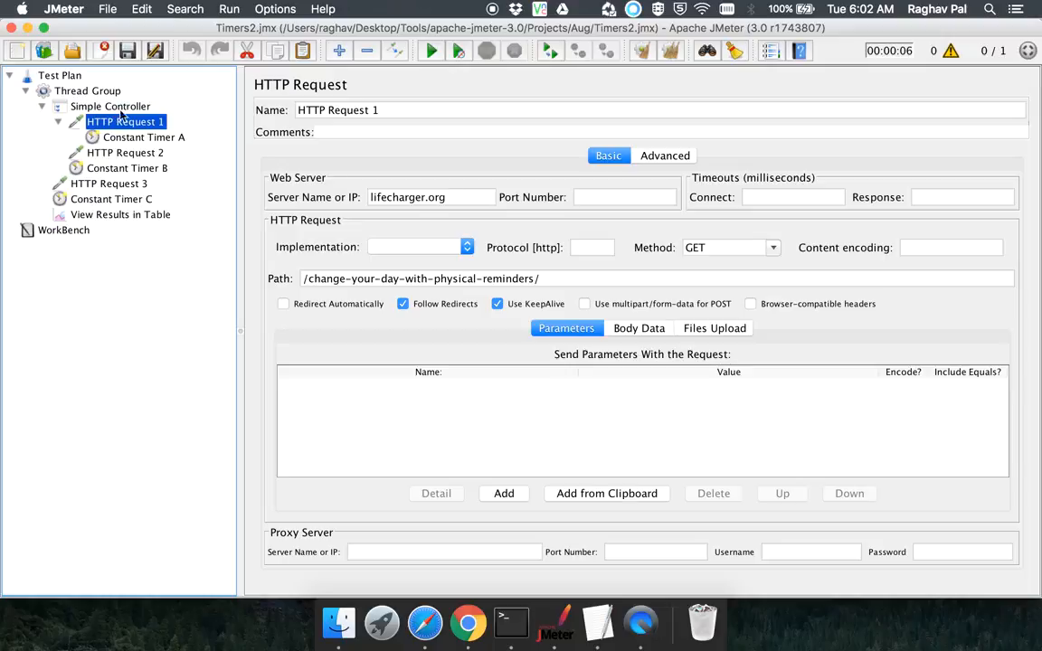
{"action": "left_click", "coordinate": [170, 138]}
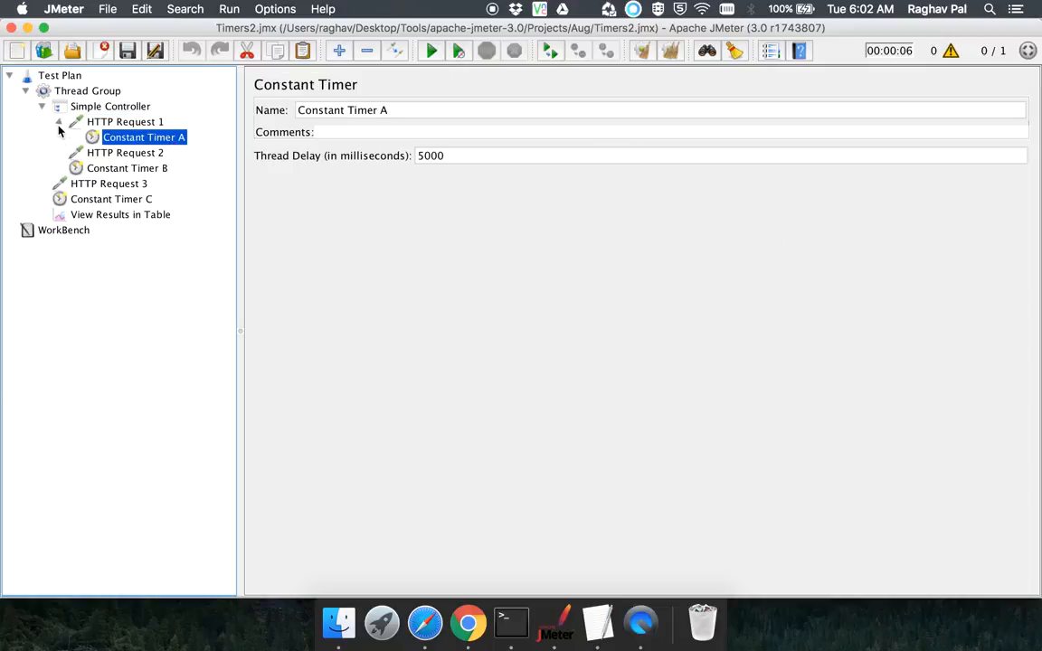
{"action": "left_click", "coordinate": [58, 122]}
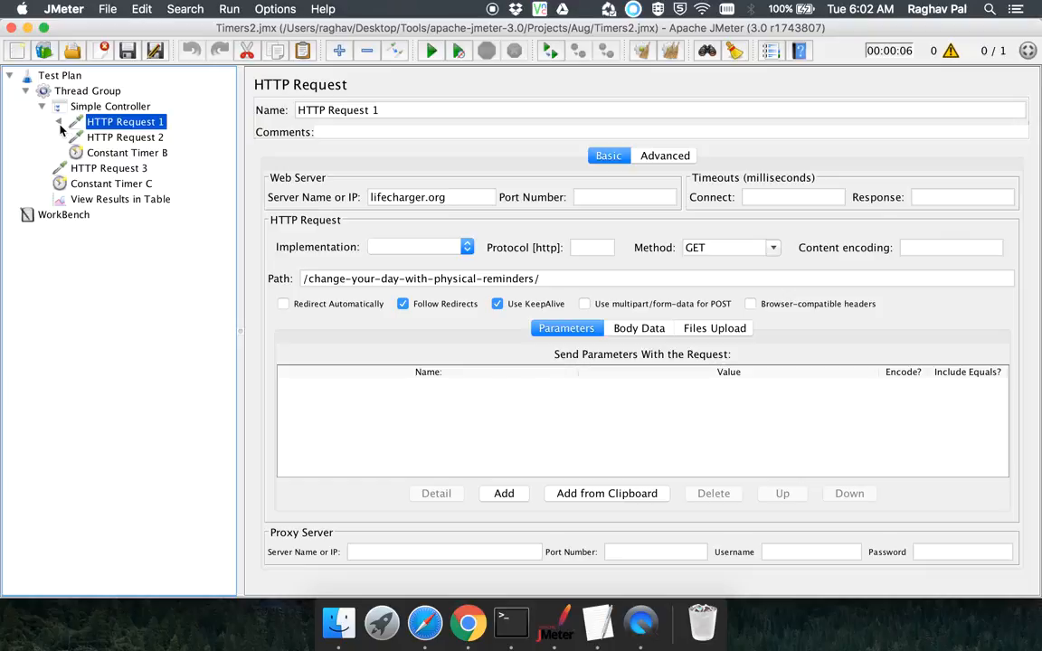
{"action": "left_click", "coordinate": [58, 122]}
{"action": "left_click", "coordinate": [150, 142]}
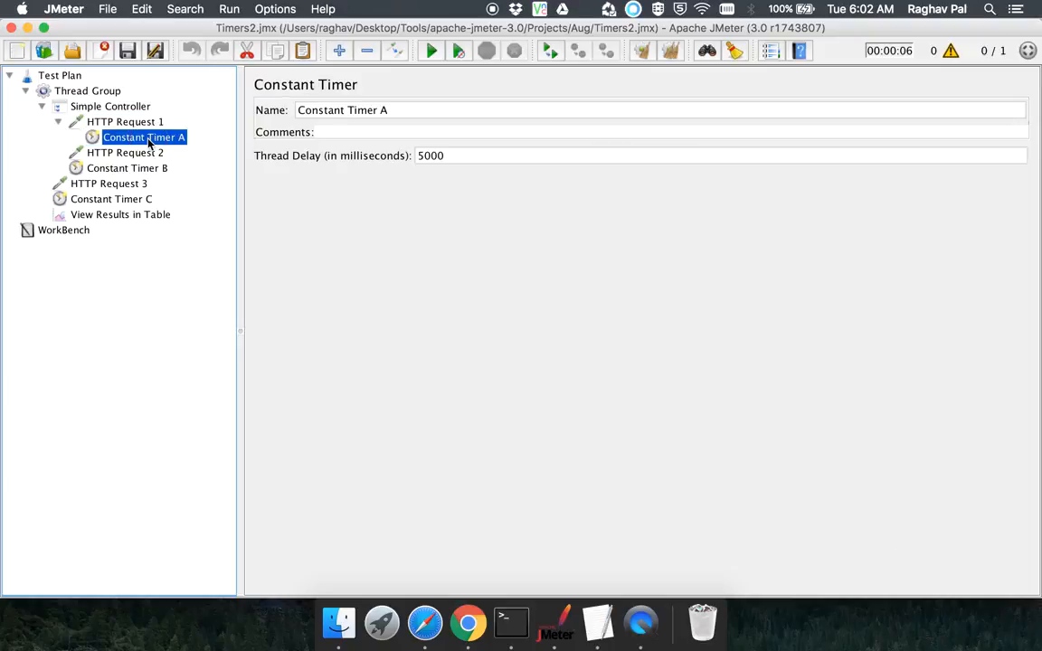
{"action": "left_click", "coordinate": [128, 124]}
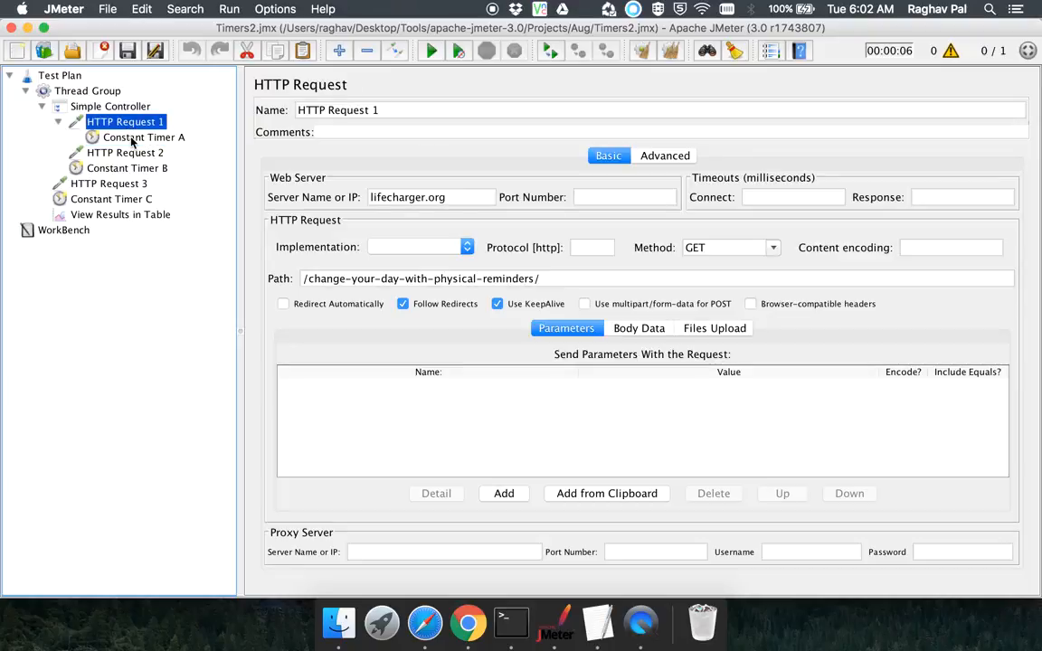
{"action": "left_click", "coordinate": [117, 152]}
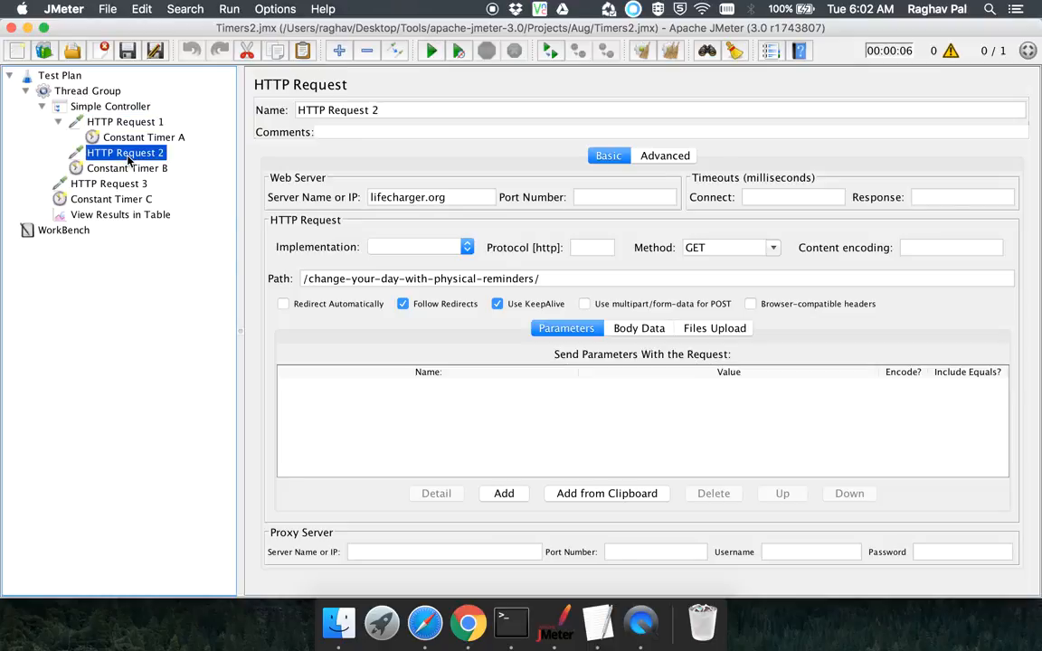
{"action": "left_click", "coordinate": [125, 188]}
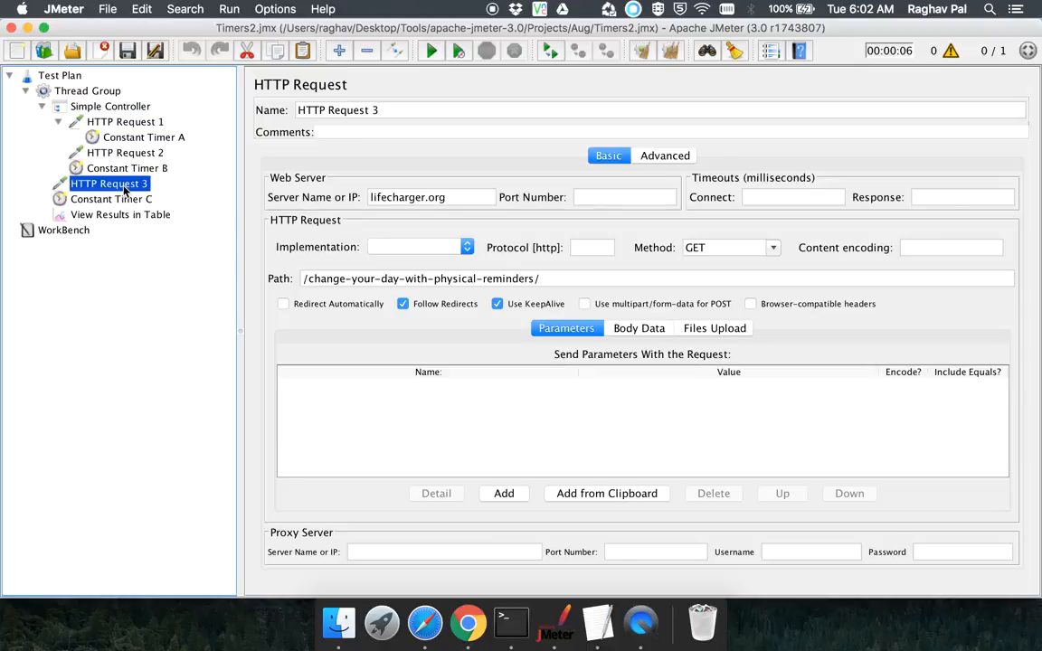
- Examine which HTTP requests fall within the scope of Constant Timer B in the Simple Controller and Constant Timer C in the Thread Group
{"action": "left_click", "coordinate": [133, 169]}
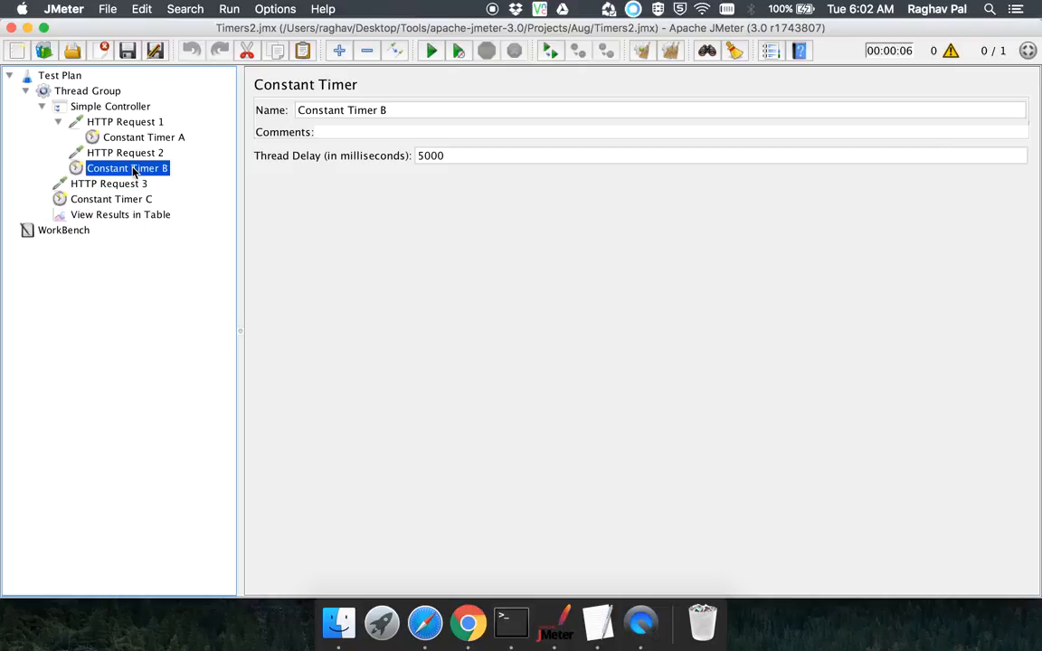
{"action": "left_click", "coordinate": [102, 108]}
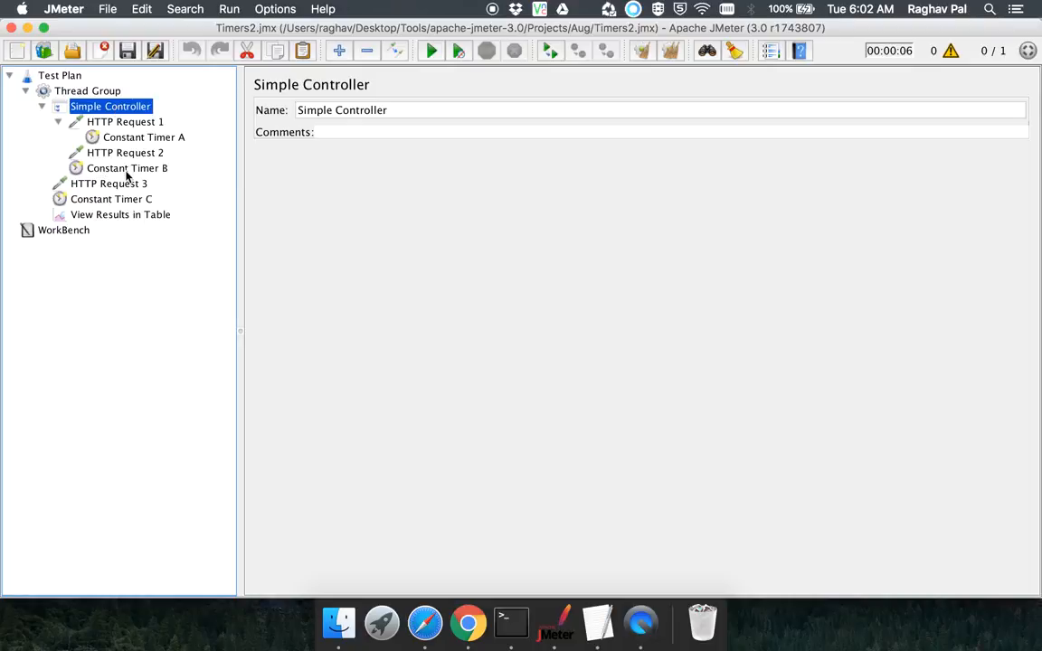
{"action": "left_click", "coordinate": [118, 168]}
{"action": "left_click", "coordinate": [121, 121]}
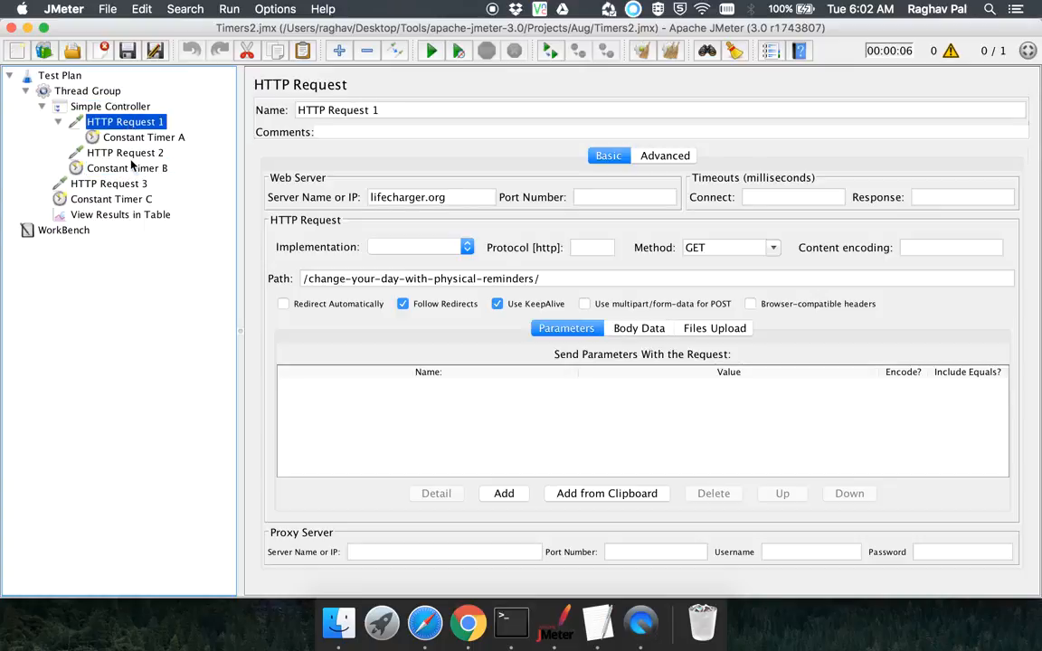
{"action": "left_click", "coordinate": [131, 156]}
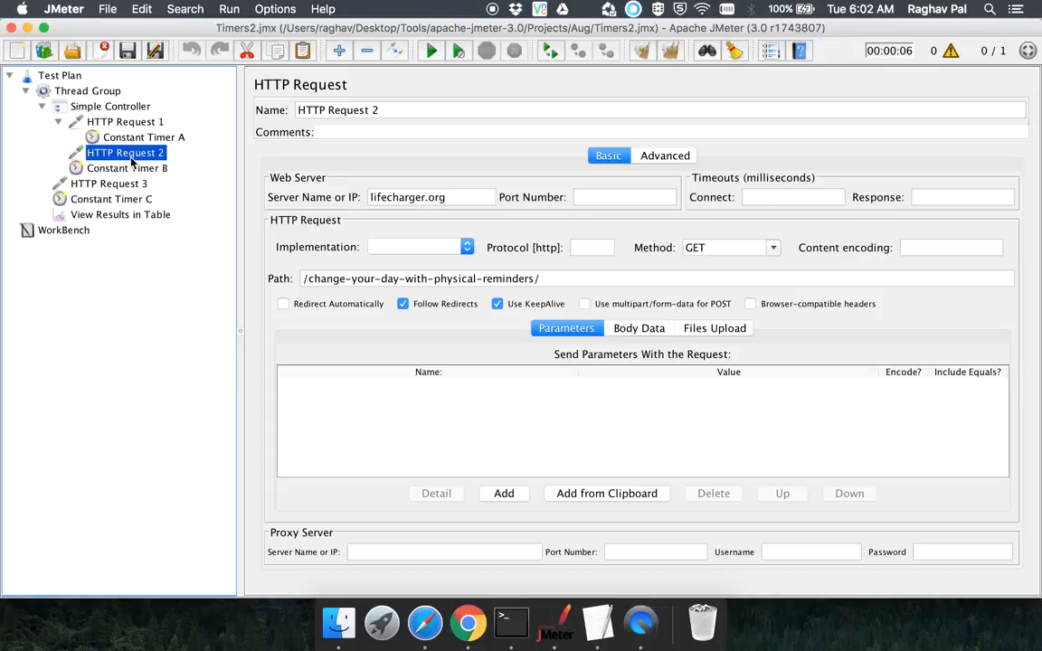
{"action": "left_click", "coordinate": [111, 200]}
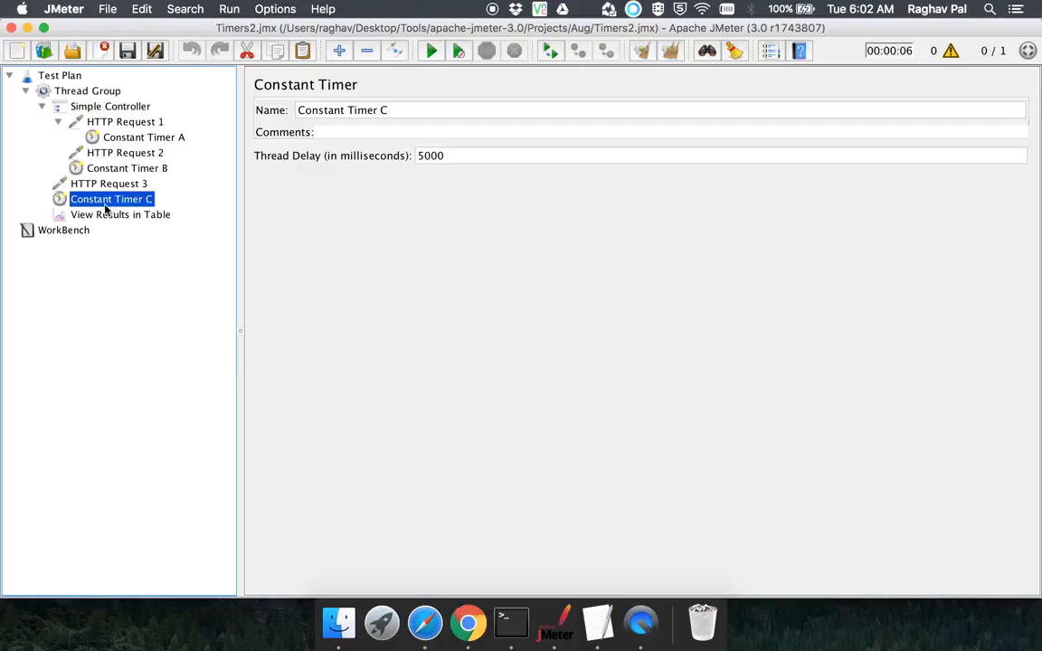
{"action": "left_click", "coordinate": [101, 120]}
{"action": "left_click", "coordinate": [136, 168]}
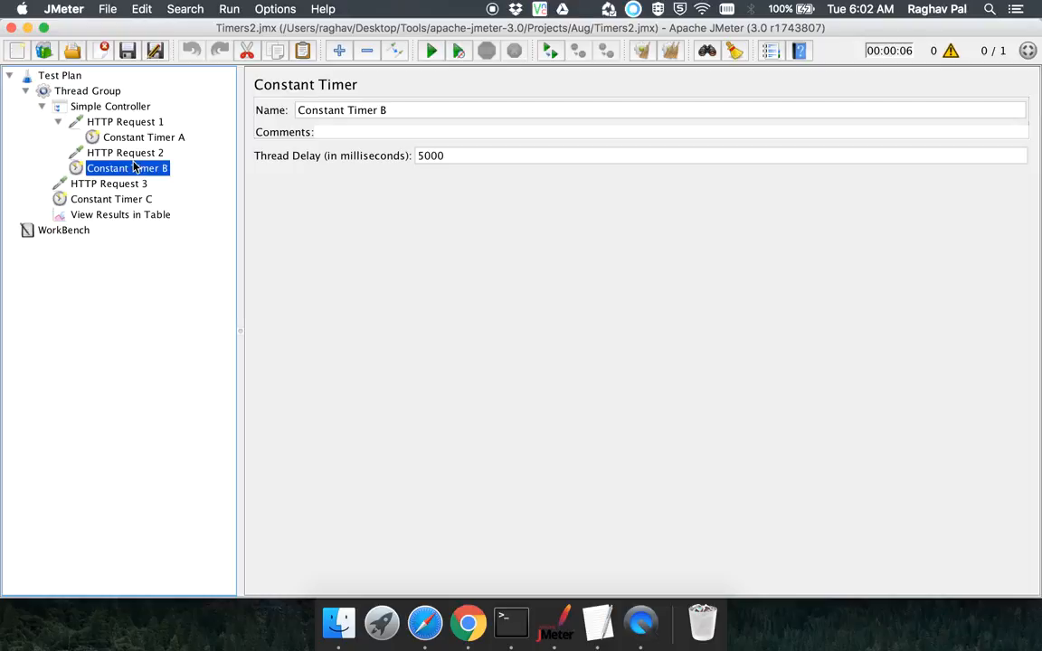
{"action": "left_click", "coordinate": [130, 153]}
{"action": "left_click", "coordinate": [132, 185]}
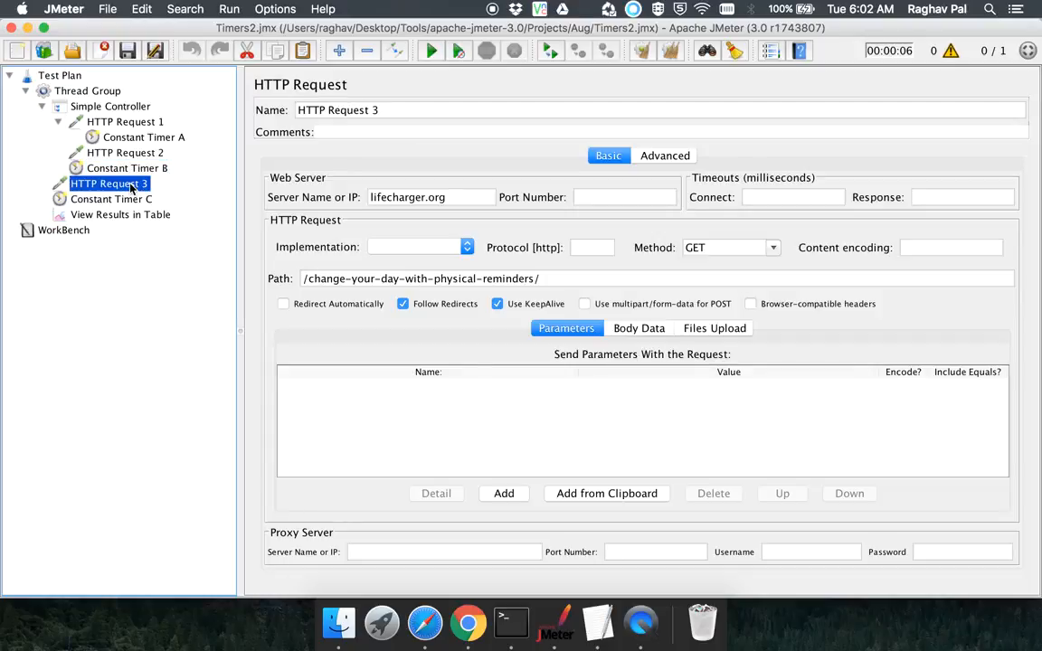
- Set the thread delay of Constant Timers A, B and C to 3000 milliseconds each
{"action": "left_click", "coordinate": [134, 138]}
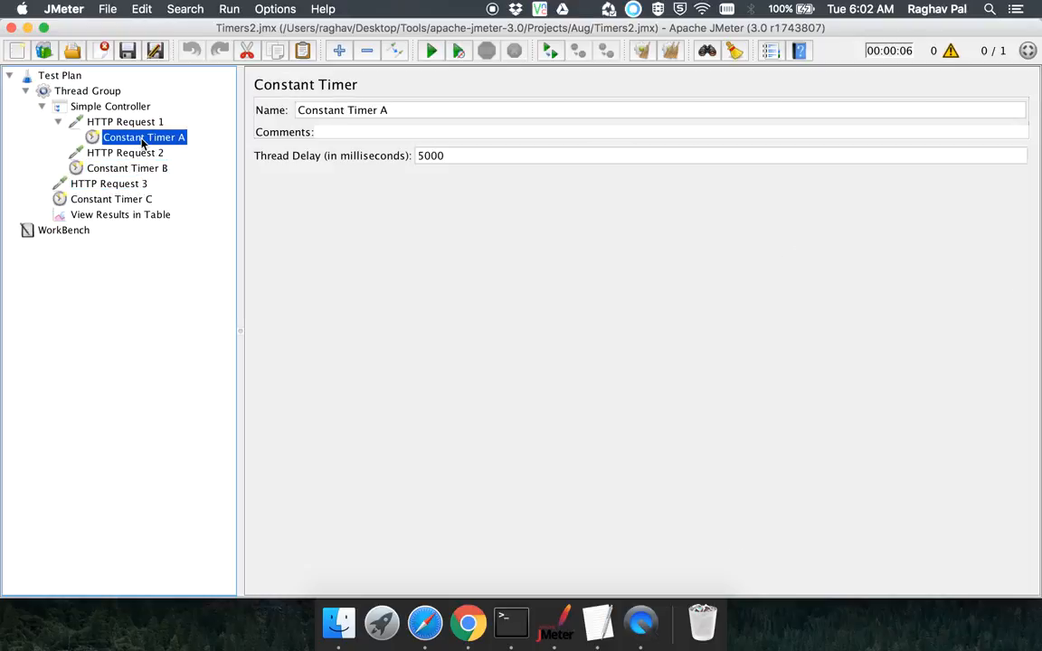
{"action": "left_click_drag", "start_coordinate": [421, 156], "coordinate": [395, 160]}
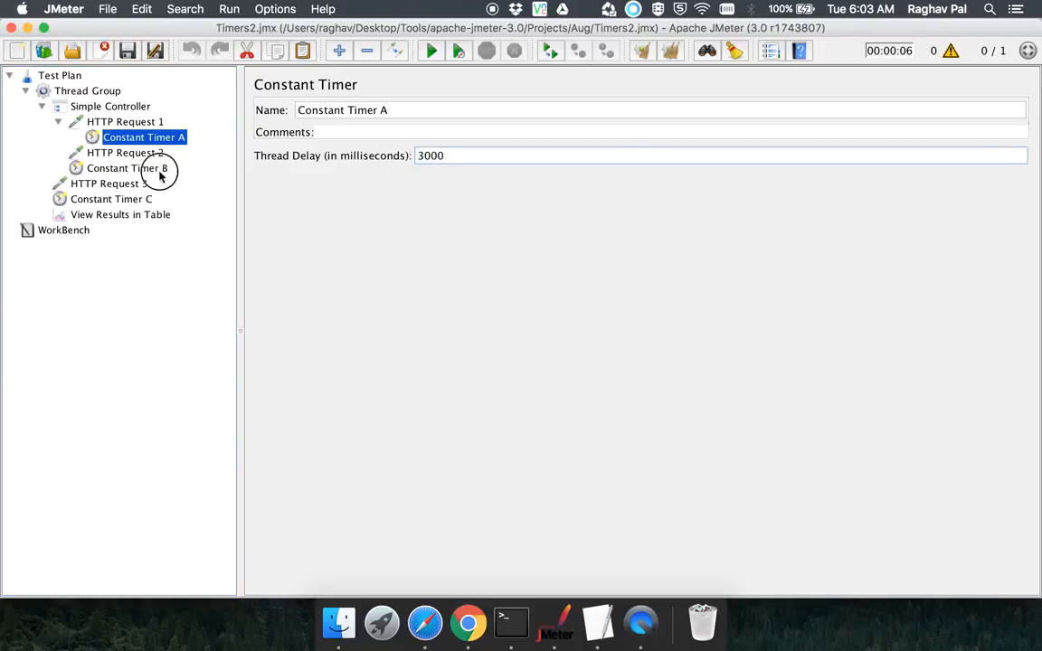
{"action": "left_click", "coordinate": [127, 170]}
{"action": "left_click", "coordinate": [421, 156]}
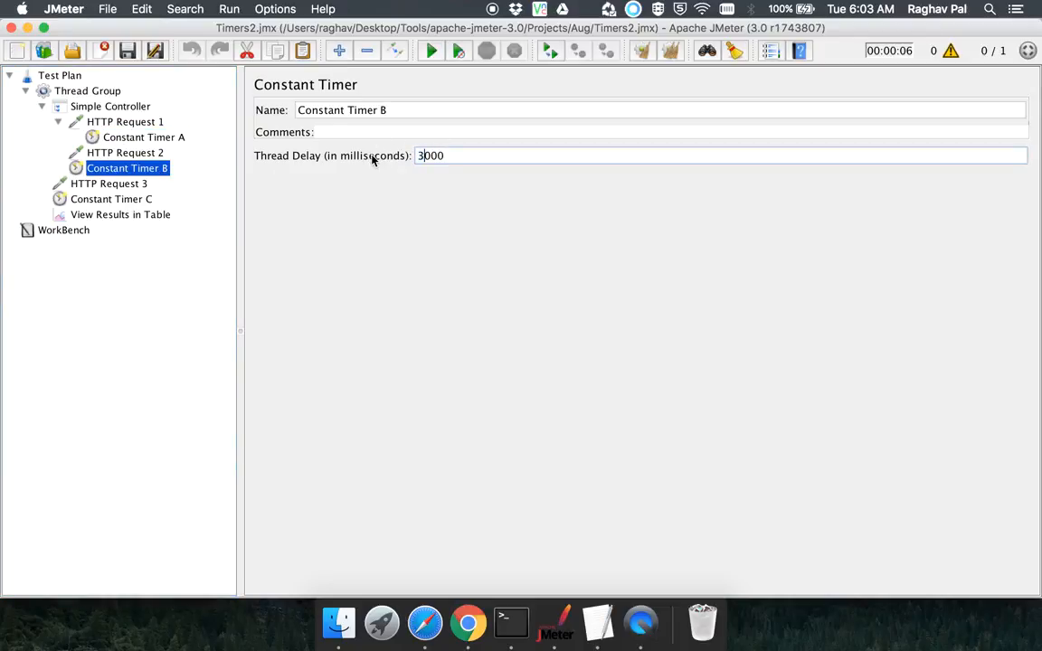
{"action": "left_click", "coordinate": [131, 200]}
{"action": "left_click_drag", "start_coordinate": [421, 155], "coordinate": [386, 160]}
{"action": "type", "text": "3"}
- Examine which of Constant Timers A, B and C apply to HTTP Request 1, and their thread delays
{"action": "left_click", "coordinate": [130, 125]}
{"action": "left_click", "coordinate": [136, 136]}
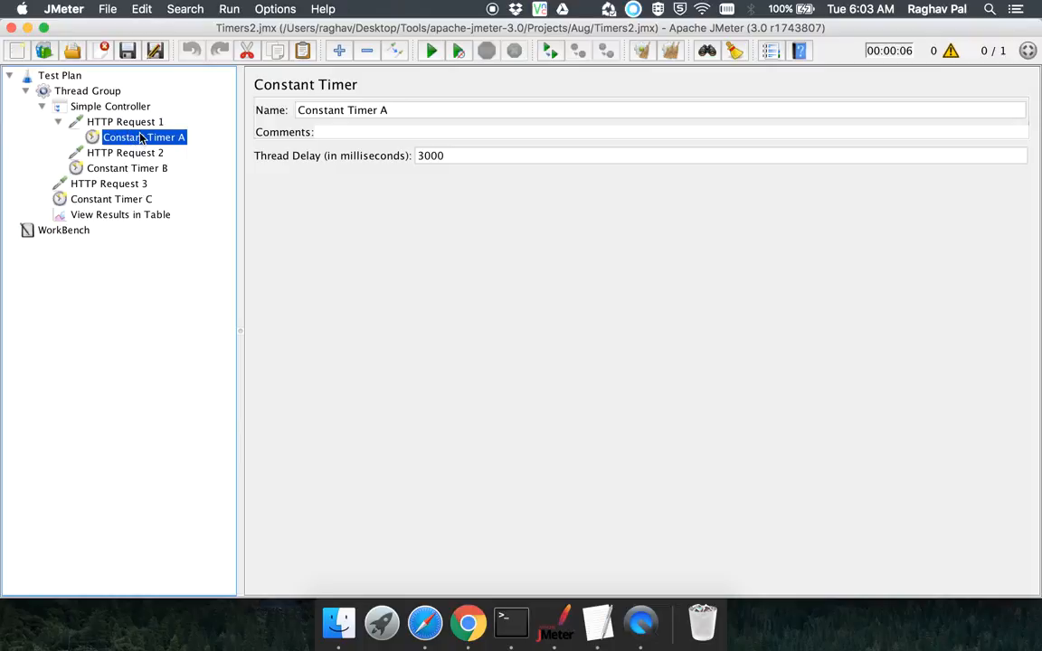
{"action": "left_click", "coordinate": [124, 125]}
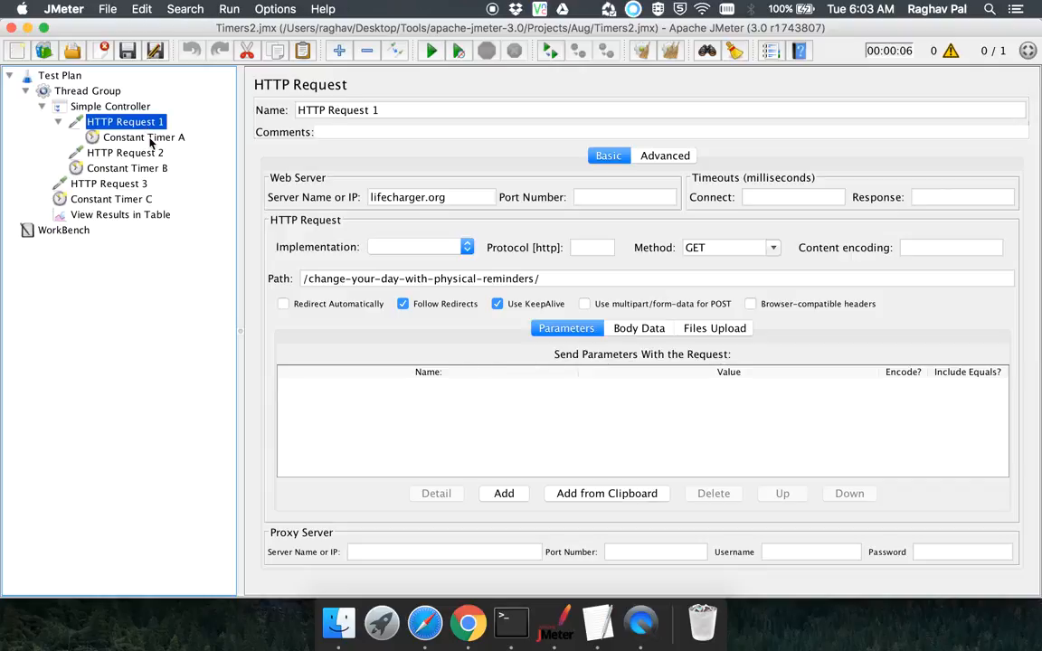
{"action": "left_click", "coordinate": [144, 137]}
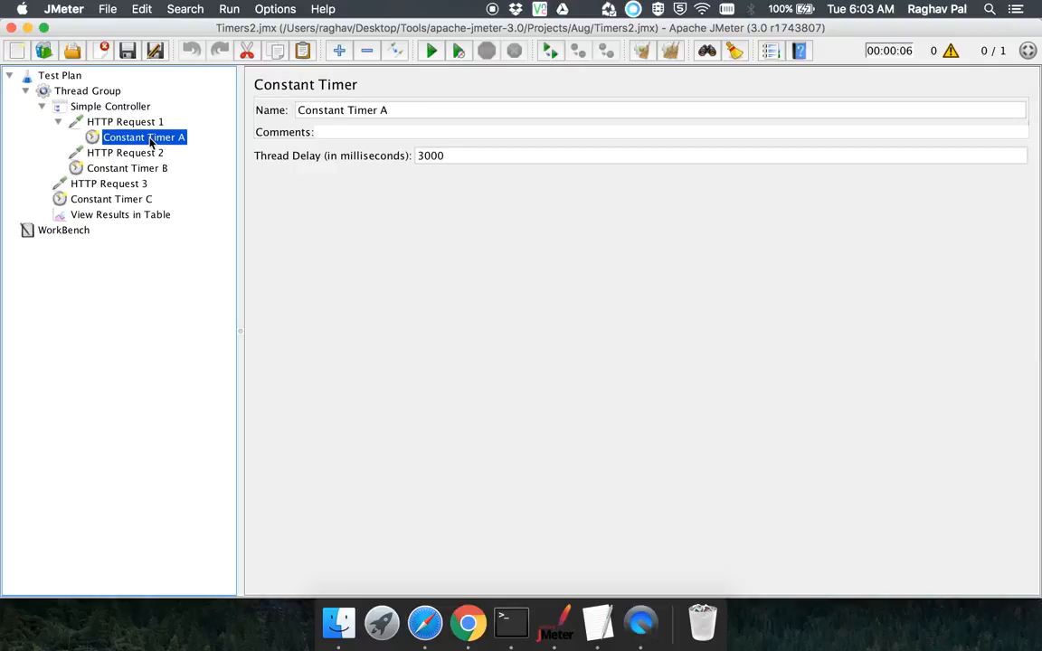
{"action": "left_click", "coordinate": [132, 170]}
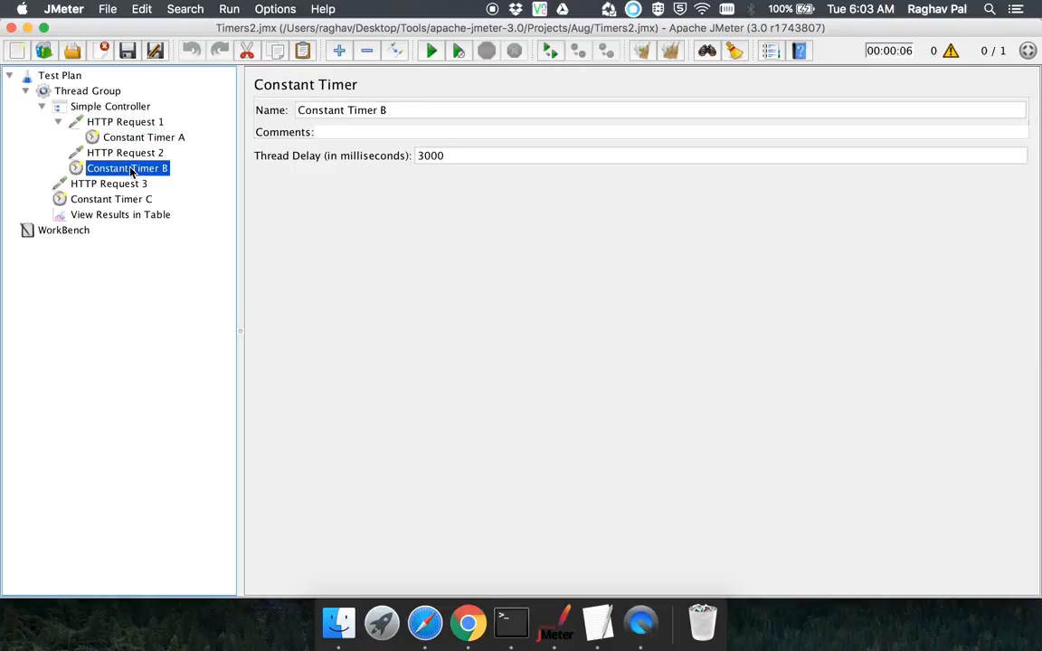
{"action": "left_click", "coordinate": [111, 201]}
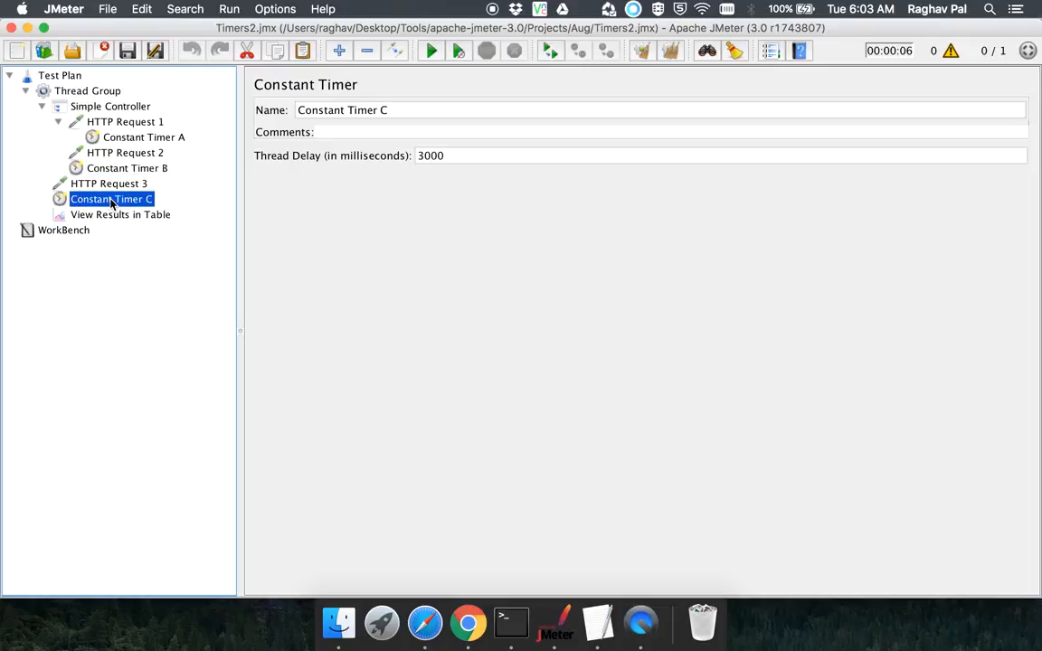
{"action": "left_click", "coordinate": [167, 142]}
{"action": "left_click", "coordinate": [137, 169]}
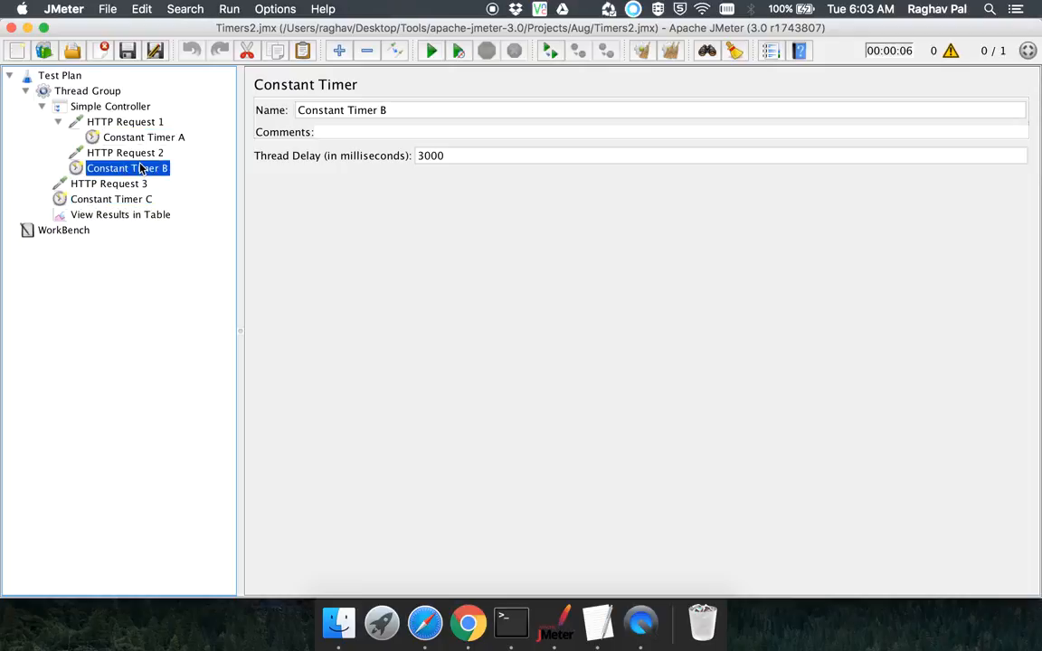
{"action": "left_click", "coordinate": [116, 201]}
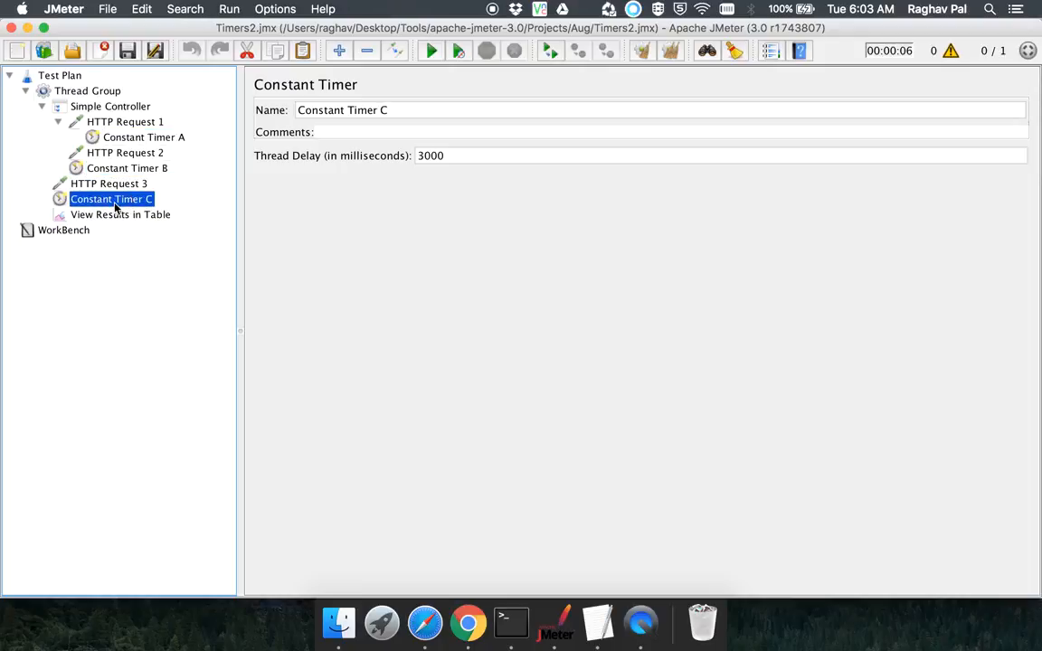
- Examine which constant timers apply to HTTP Request 2 in the Simple Controller and HTTP Request 3 in the Thread Group
{"action": "left_click", "coordinate": [124, 156]}
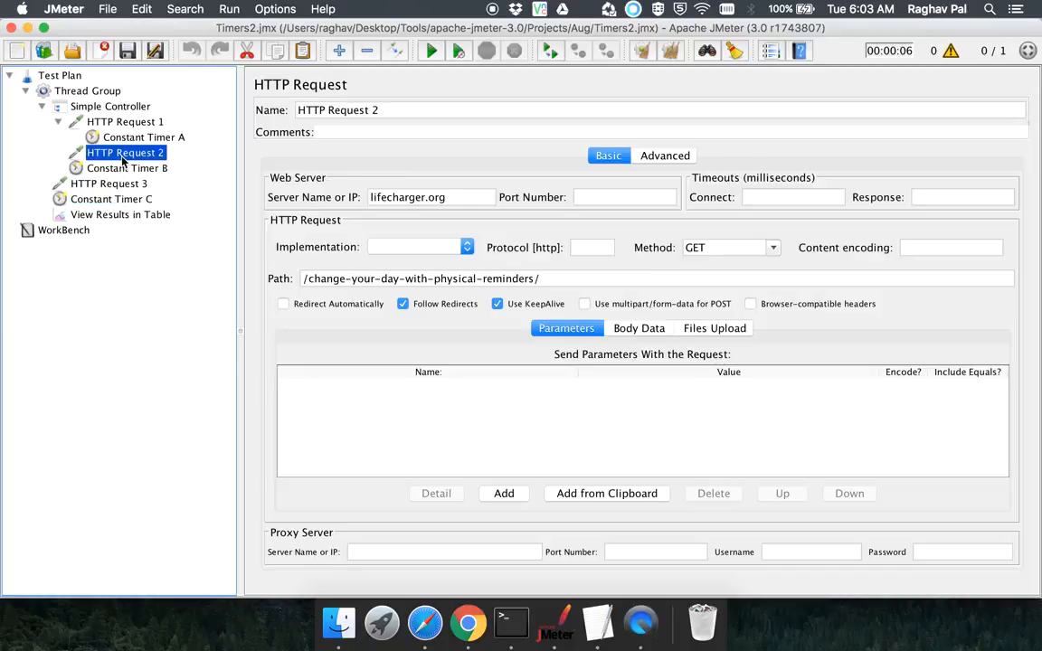
{"action": "left_click", "coordinate": [124, 170]}
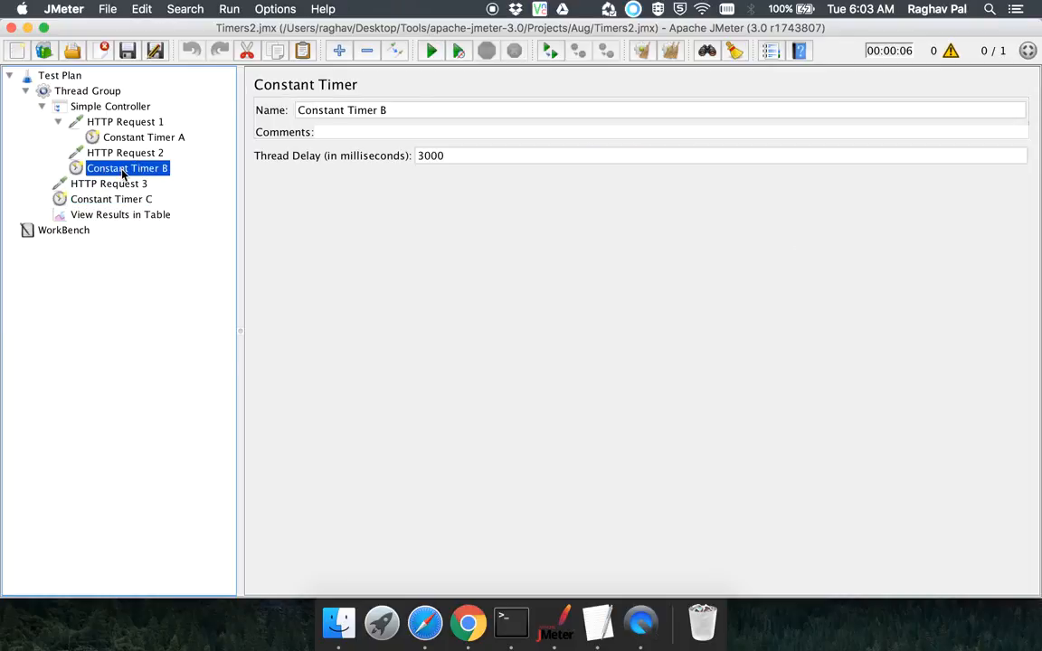
{"action": "left_click", "coordinate": [113, 202]}
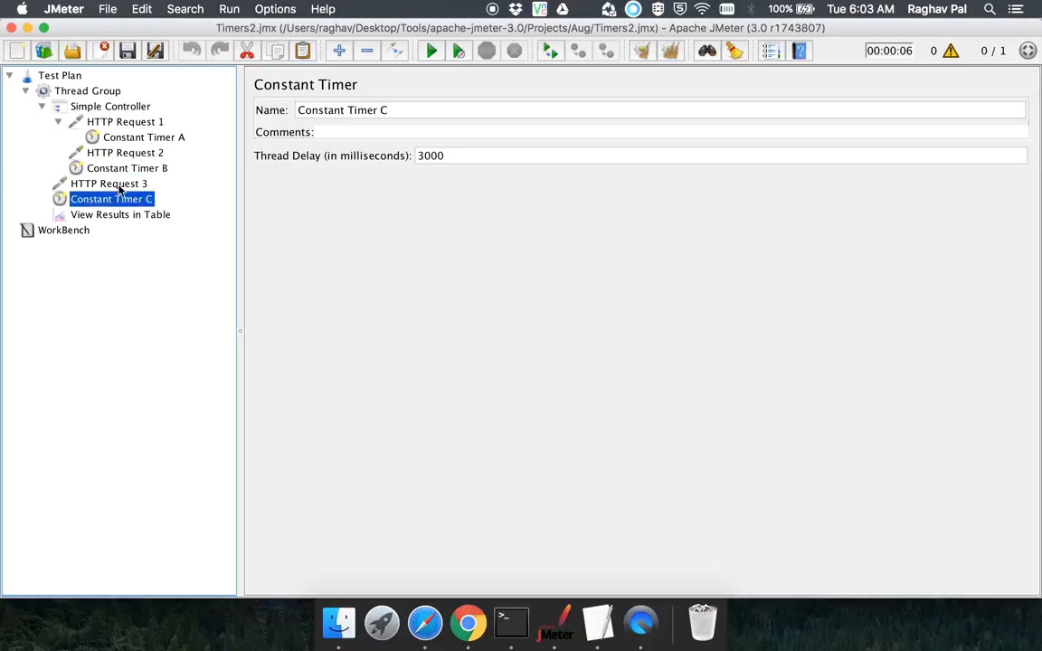
{"action": "left_click", "coordinate": [119, 185]}
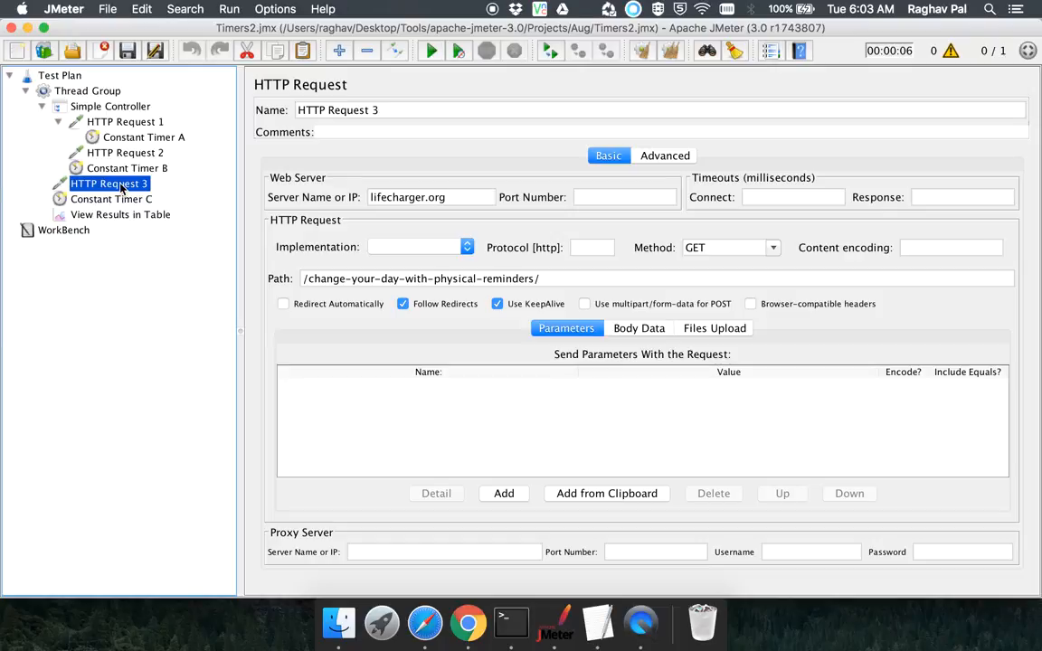
{"action": "left_click", "coordinate": [113, 200]}
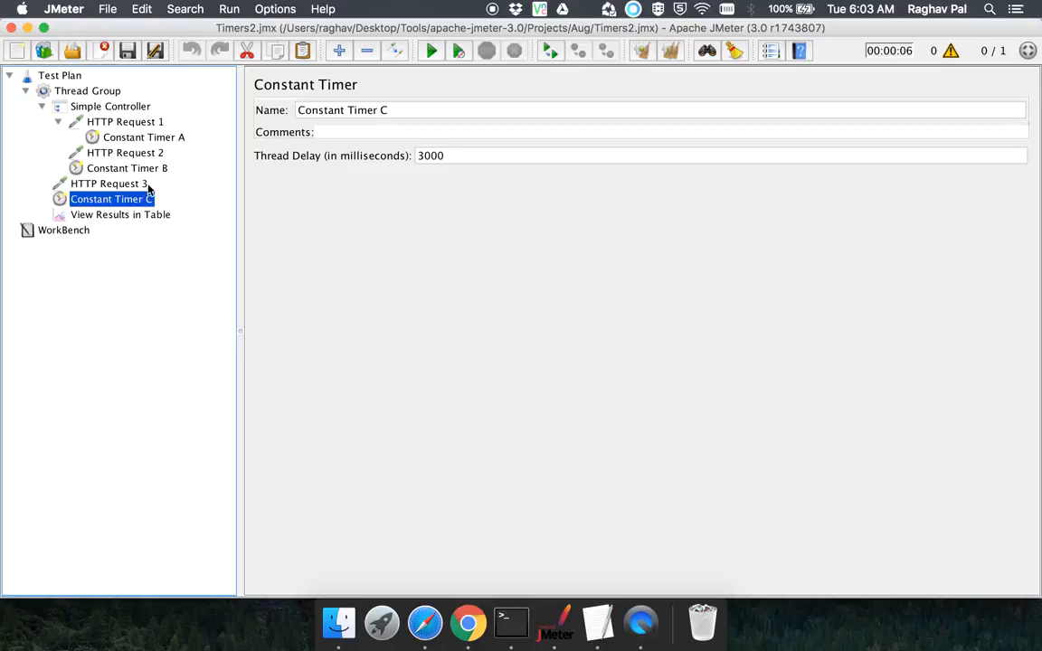
- Clear the old samples from View Results in Table and run the test plan
{"action": "left_click", "coordinate": [136, 214]}
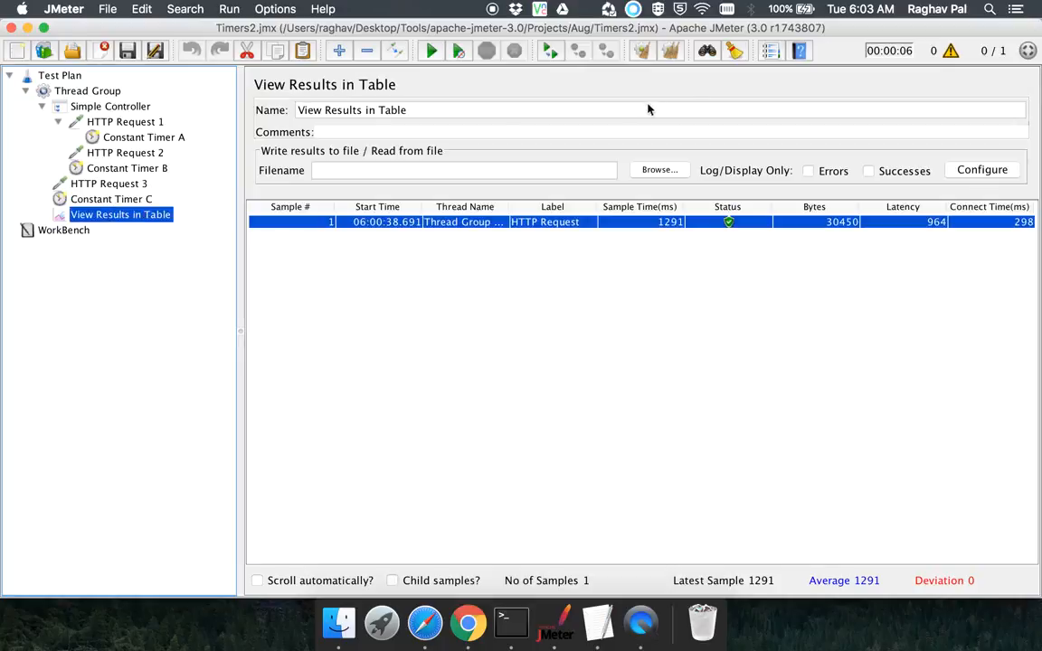
{"action": "left_click", "coordinate": [671, 51]}
{"action": "left_click", "coordinate": [433, 52]}
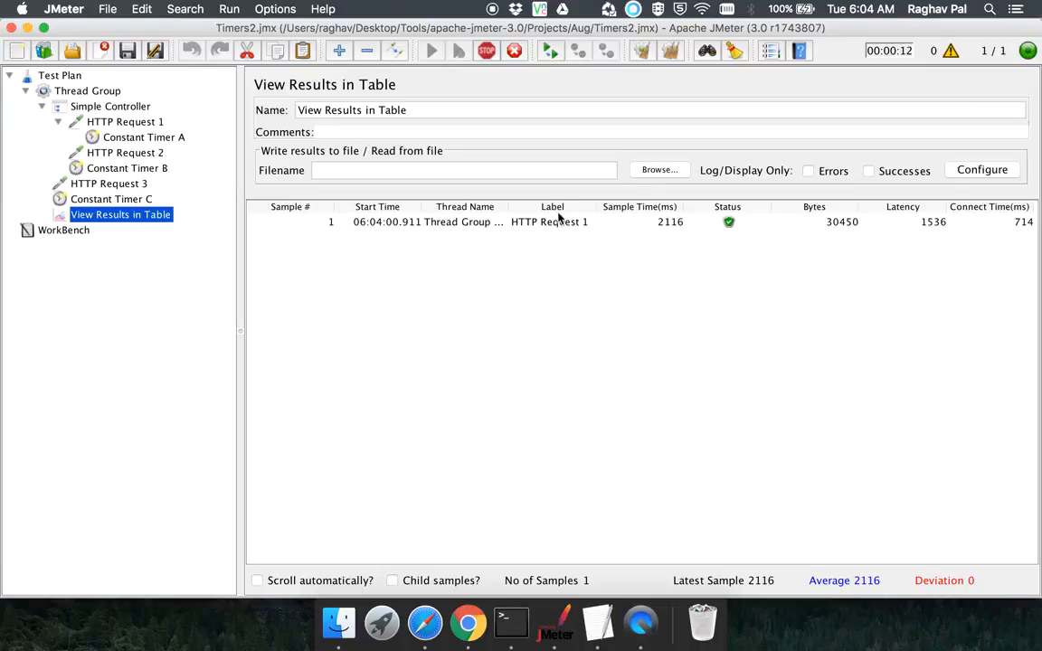
- Compare the sample rows of HTTP Requests 1, 2 and 3 in the results table as the test runs
{"action": "left_click", "coordinate": [558, 224]}
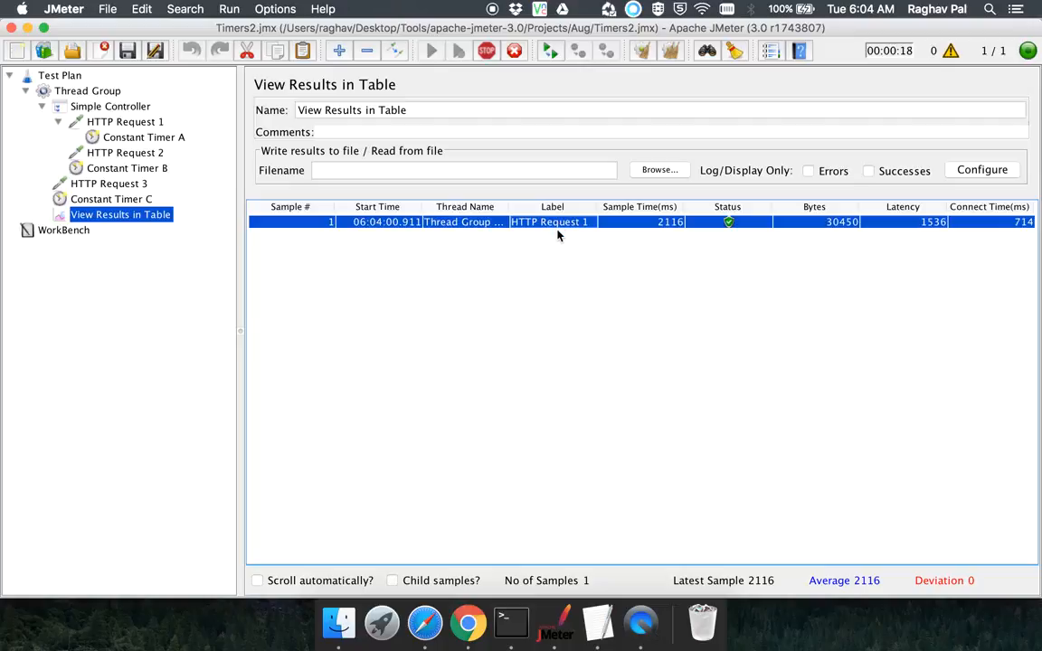
{"action": "left_click", "coordinate": [558, 237]}
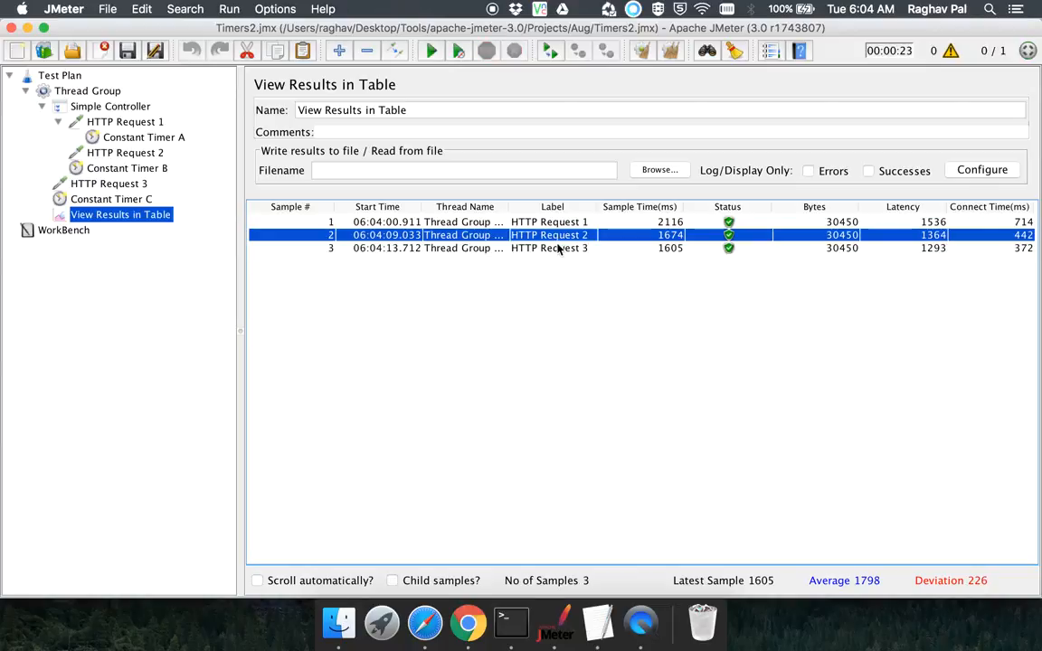
{"action": "left_click", "coordinate": [559, 251]}
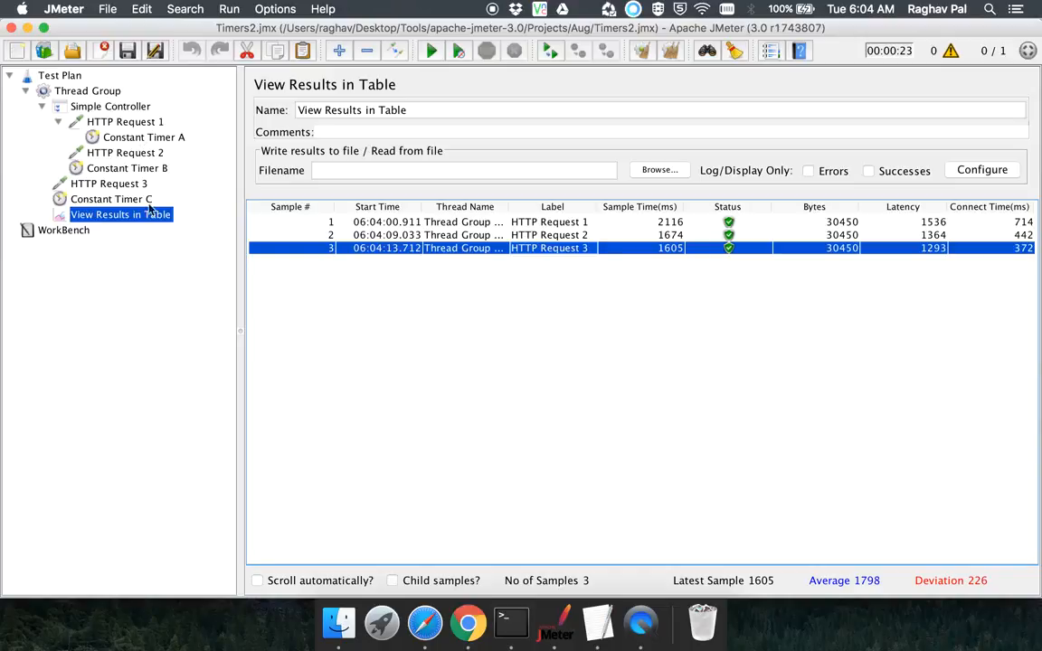
- Add a Uniform Random Timer to the Thread Group
{"action": "left_click", "coordinate": [108, 107]}
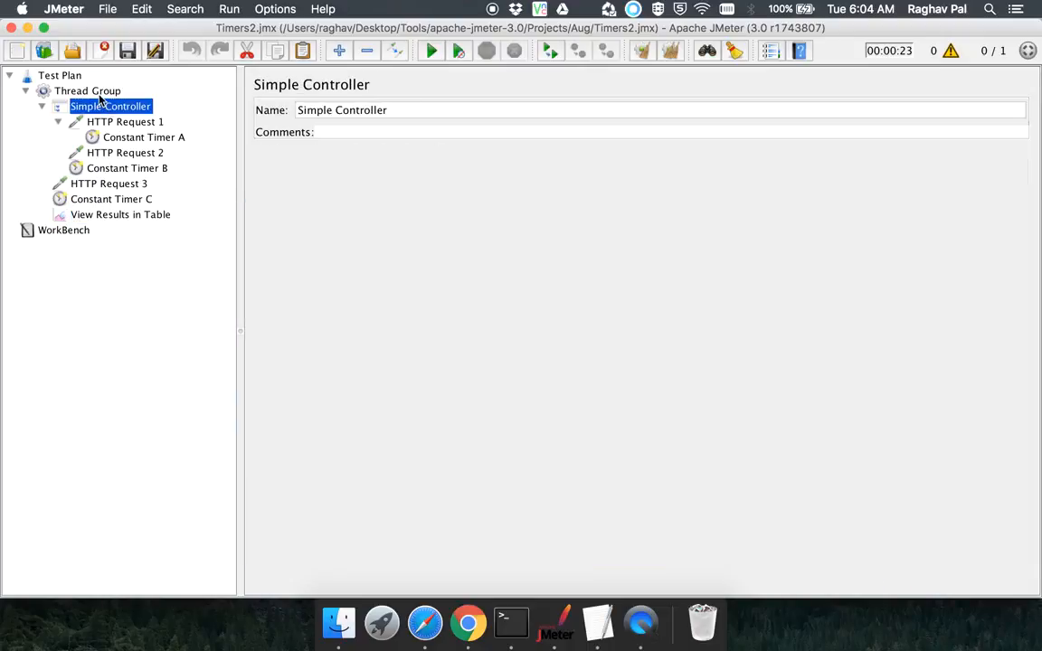
{"action": "left_click", "coordinate": [100, 93]}
{"action": "right_click", "coordinate": [99, 95]}
{"action": "mouse_move", "coordinate": [199, 106]}
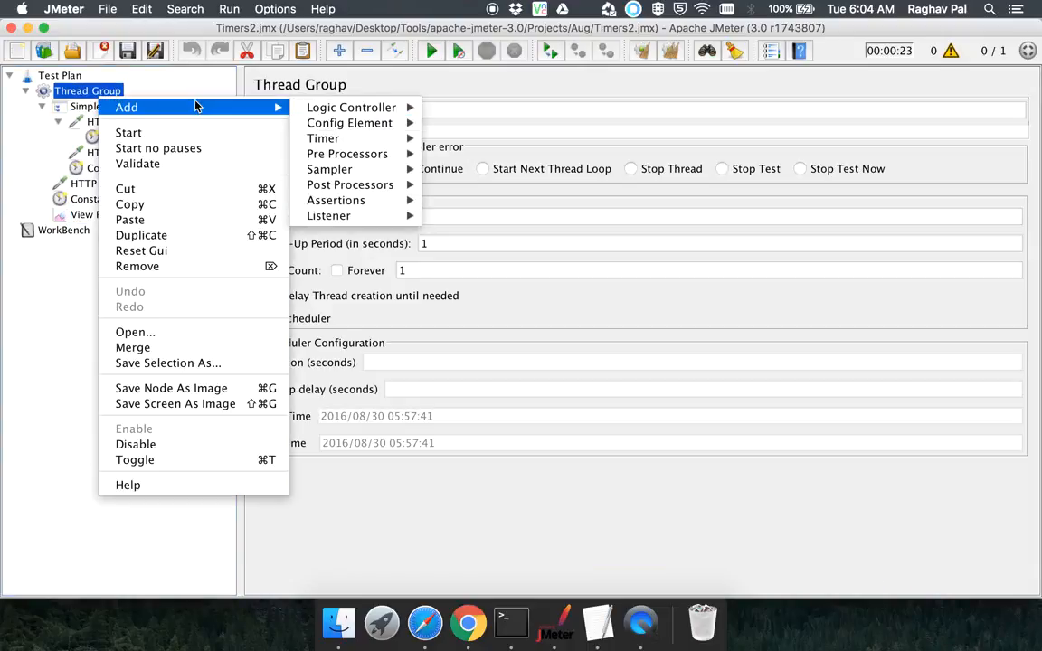
{"action": "mouse_move", "coordinate": [319, 140]}
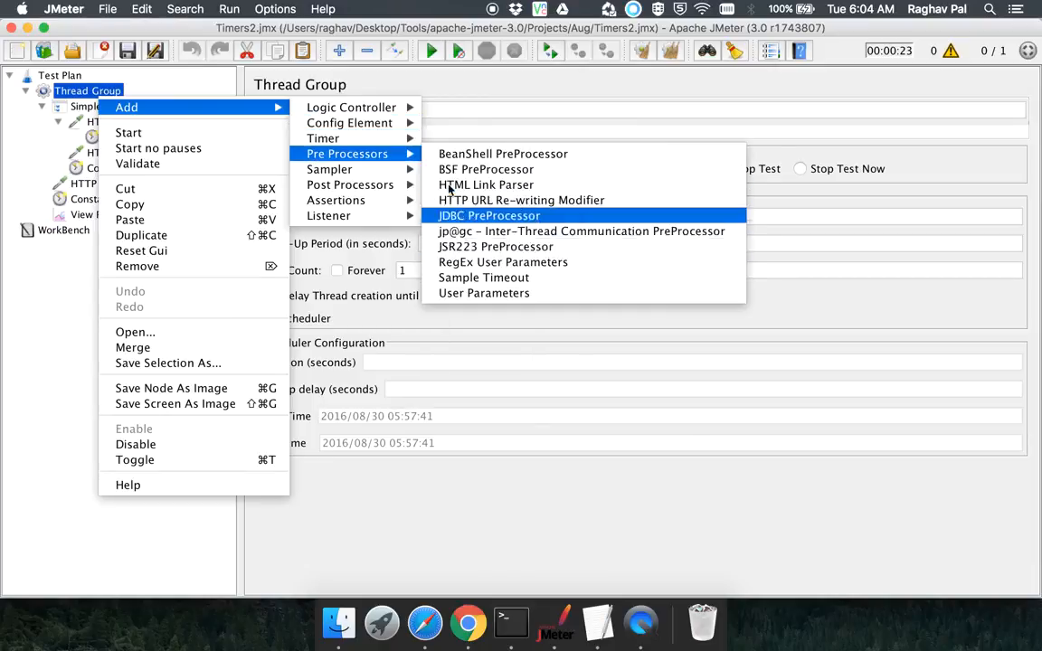
{"action": "left_click", "coordinate": [500, 277]}
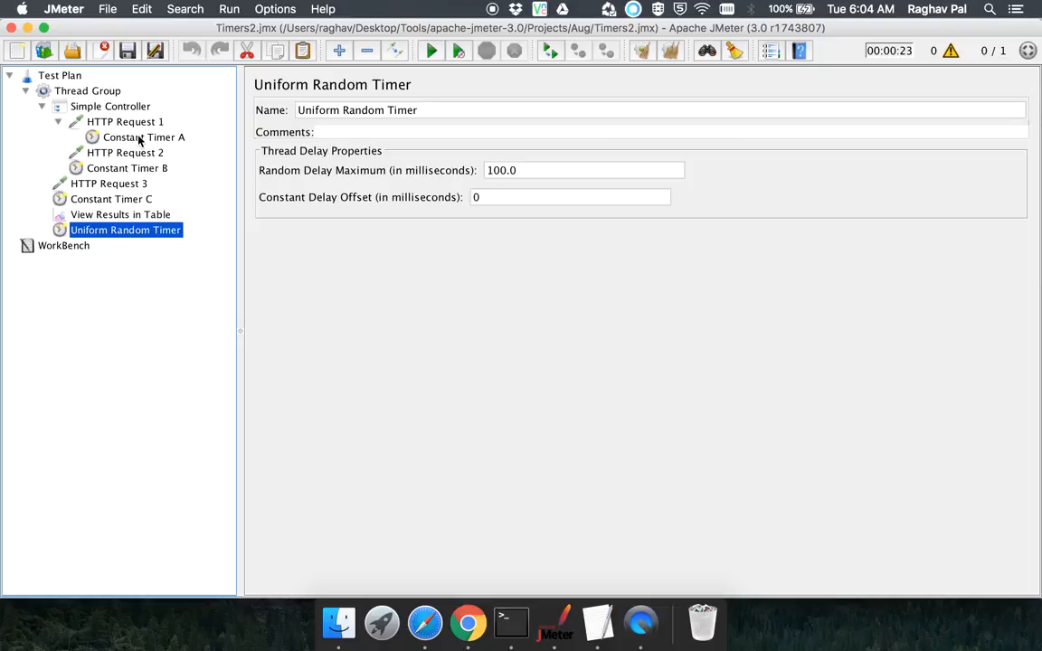
- Disable Constant Timers A, B and C, and move the Uniform Random Timer above View Results in Table
{"action": "left_click", "coordinate": [140, 138]}
{"action": "right_click", "coordinate": [140, 137]}
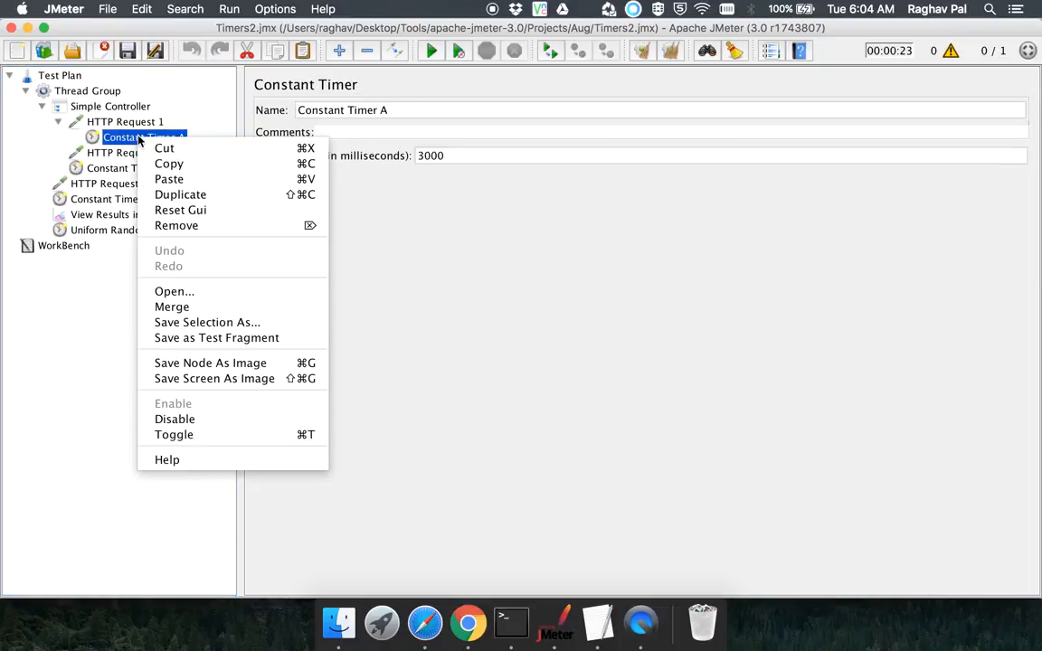
{"action": "left_click", "coordinate": [177, 420]}
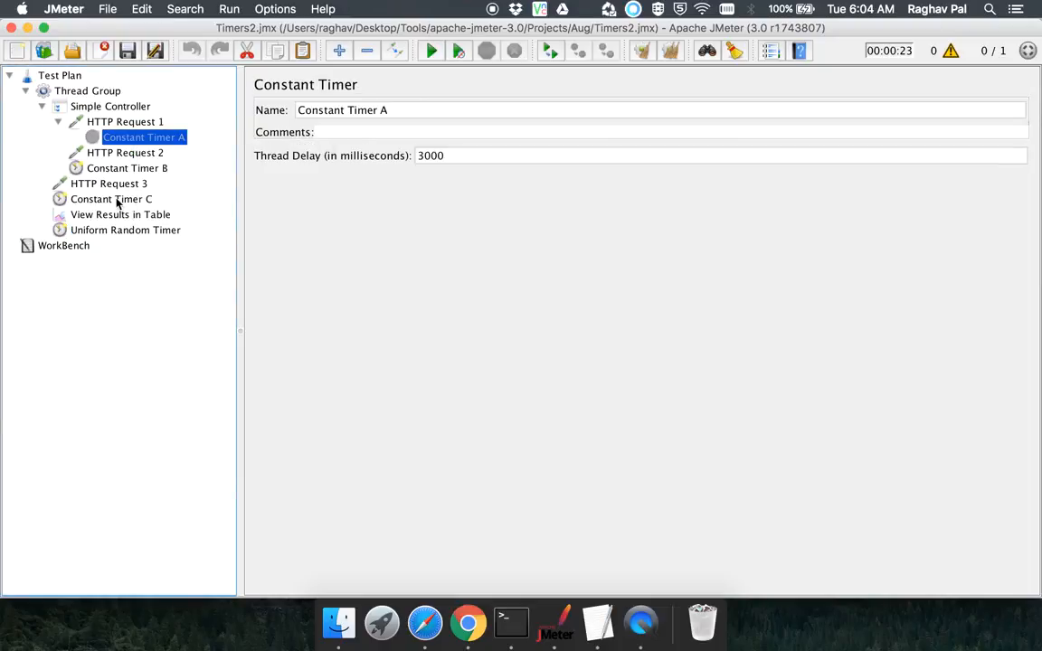
{"action": "right_click", "coordinate": [114, 171]}
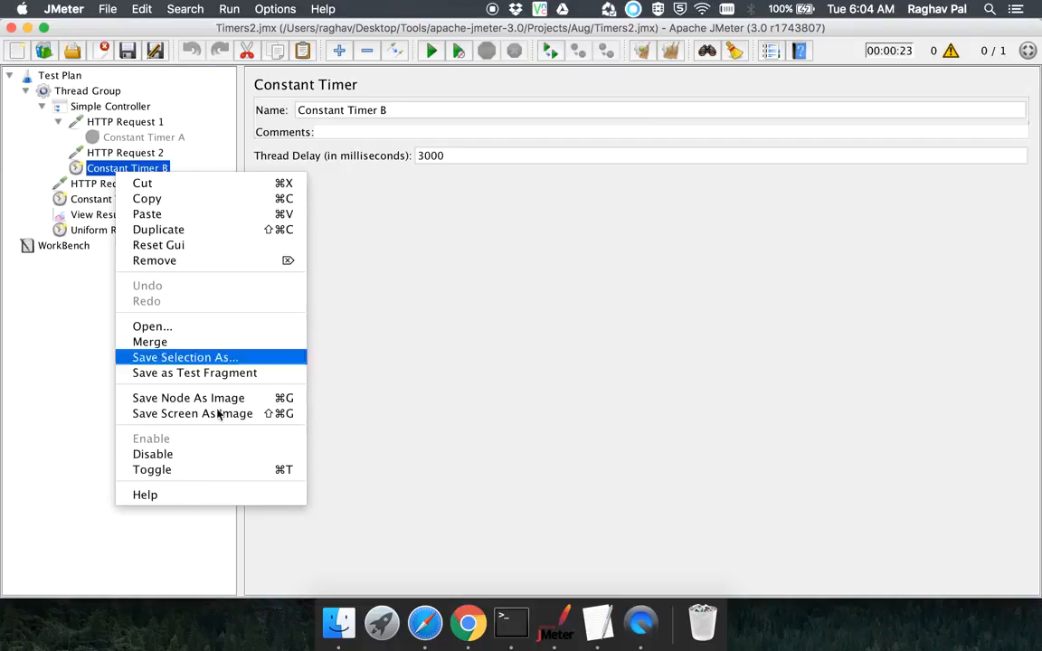
{"action": "left_click", "coordinate": [156, 454]}
{"action": "right_click", "coordinate": [110, 200]}
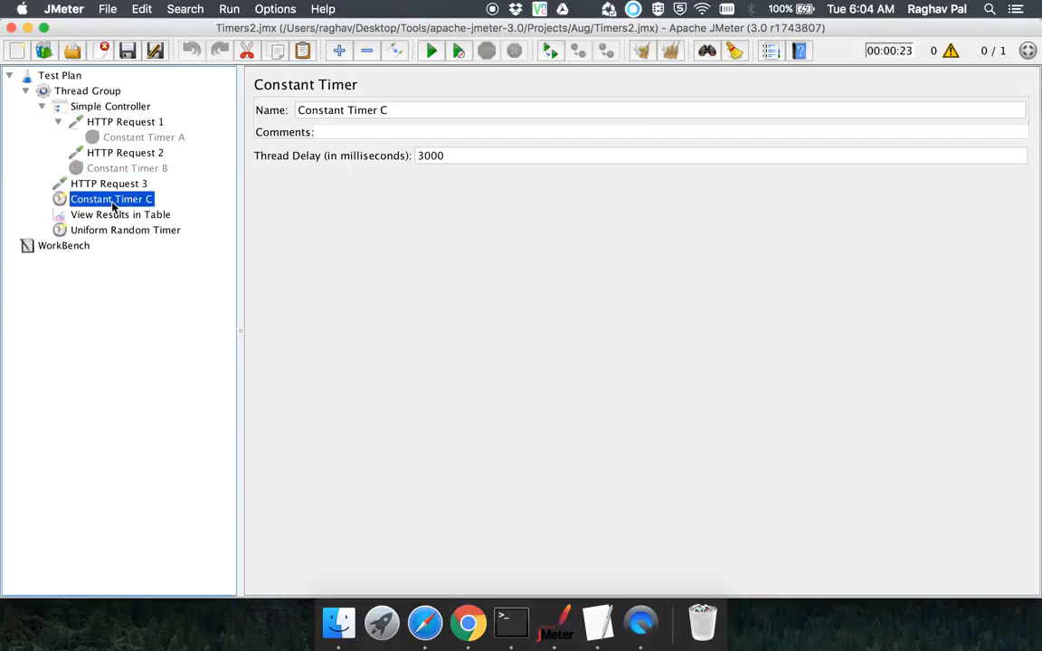
{"action": "left_click", "coordinate": [152, 487]}
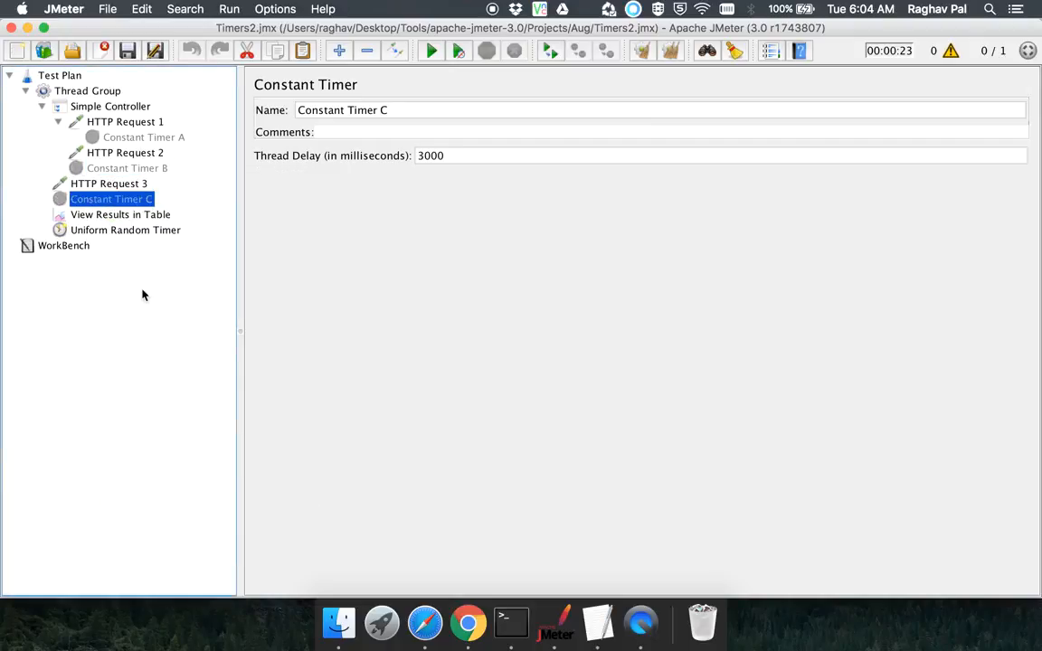
{"action": "left_click", "coordinate": [132, 232]}
{"action": "mouse_move", "coordinate": [132, 232]}
{"action": "left_mouse_down"}
{"action": "mouse_move", "coordinate": [133, 205]}
{"action": "mouse_move", "coordinate": [134, 214]}
{"action": "left_mouse_up"}
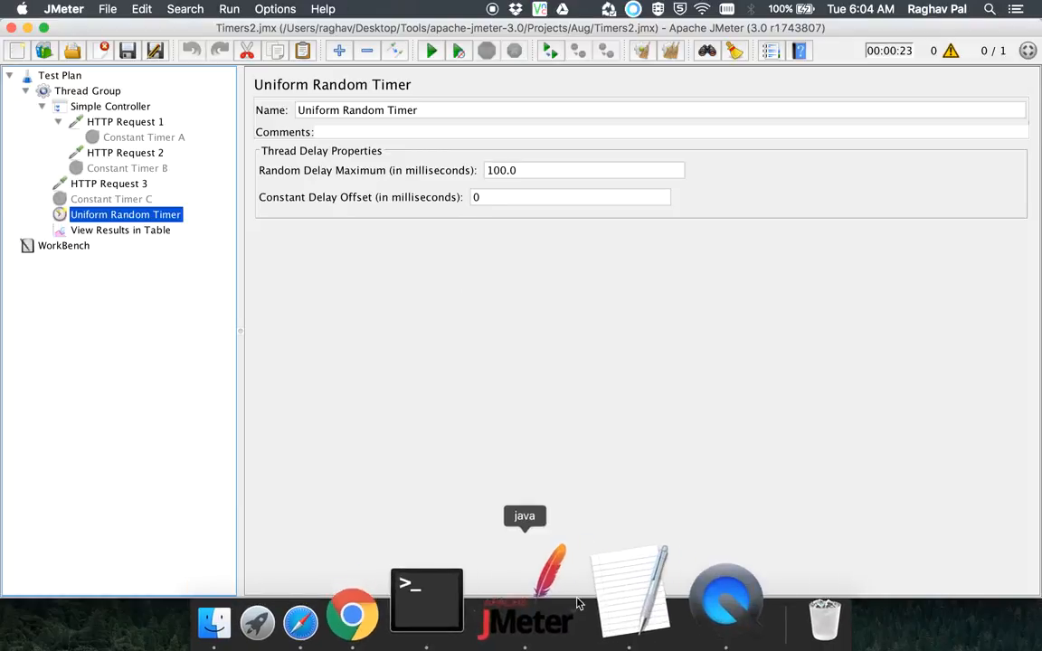
- Switch to the TextEdit notes and add the lines "Random Delay Max" and "Constant Delay Offset" below Uniform Random Timer
{"action": "left_click", "coordinate": [598, 617]}
{"action": "left_click_drag", "start_coordinate": [448, 104], "coordinate": [585, 229]}
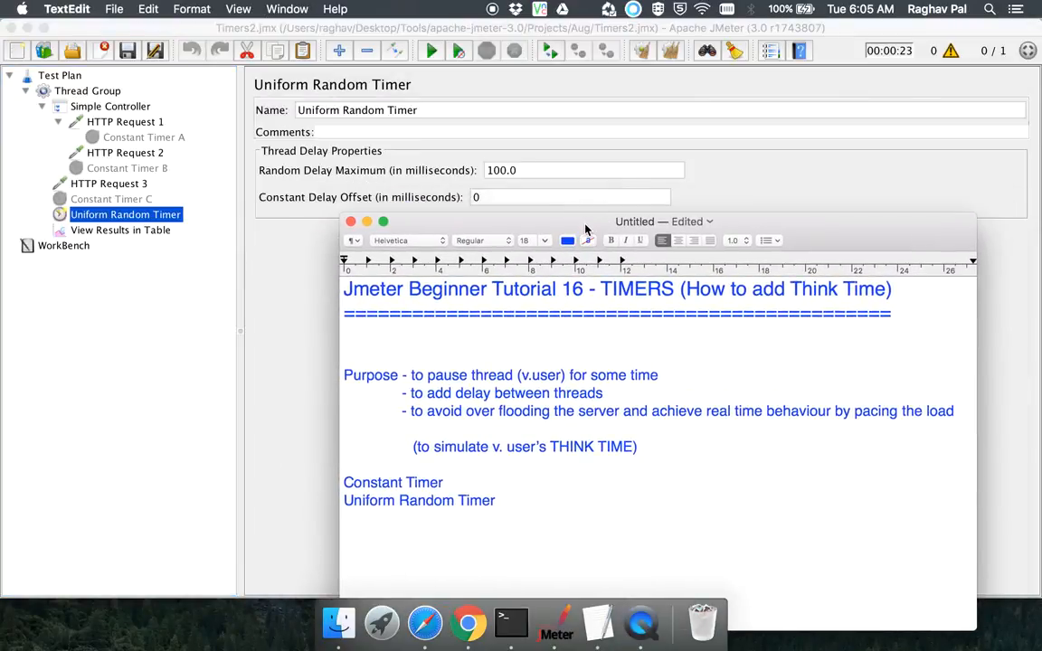
{"action": "double_click", "coordinate": [407, 553]}
{"action": "left_click", "coordinate": [401, 533]}
{"action": "type", "text": "Rad"}
{"action": "key", "text": "BackSpace"}
{"action": "type", "text": "ndom Delay "}
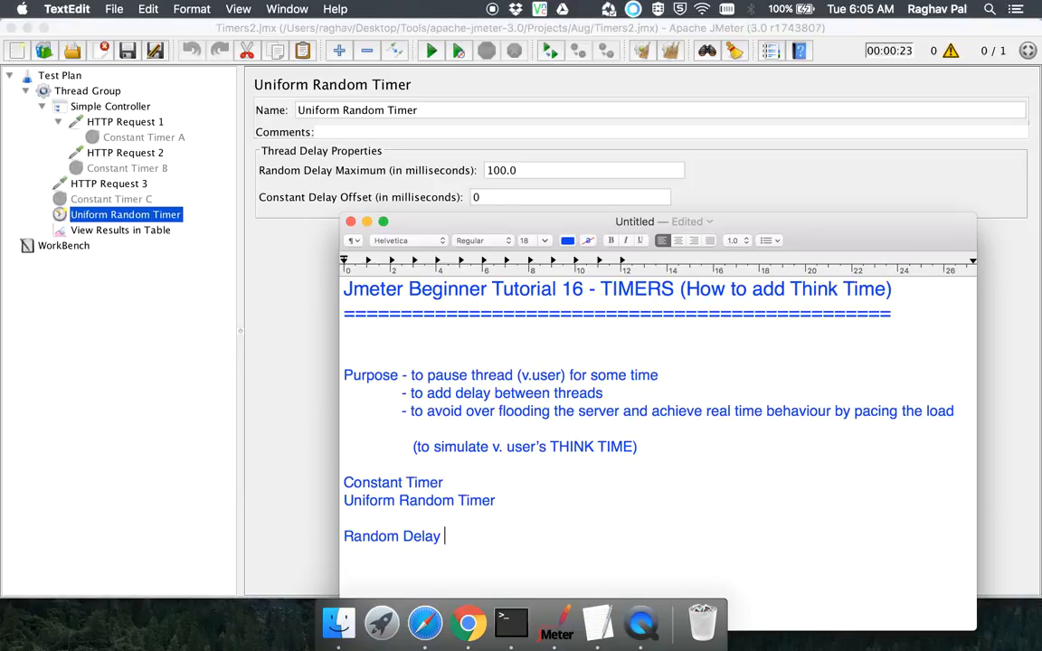
{"action": "type", "text": "Max"}
{"action": "key", "text": "Return"}
{"action": "type", "text": "Constant Delay Offset"}
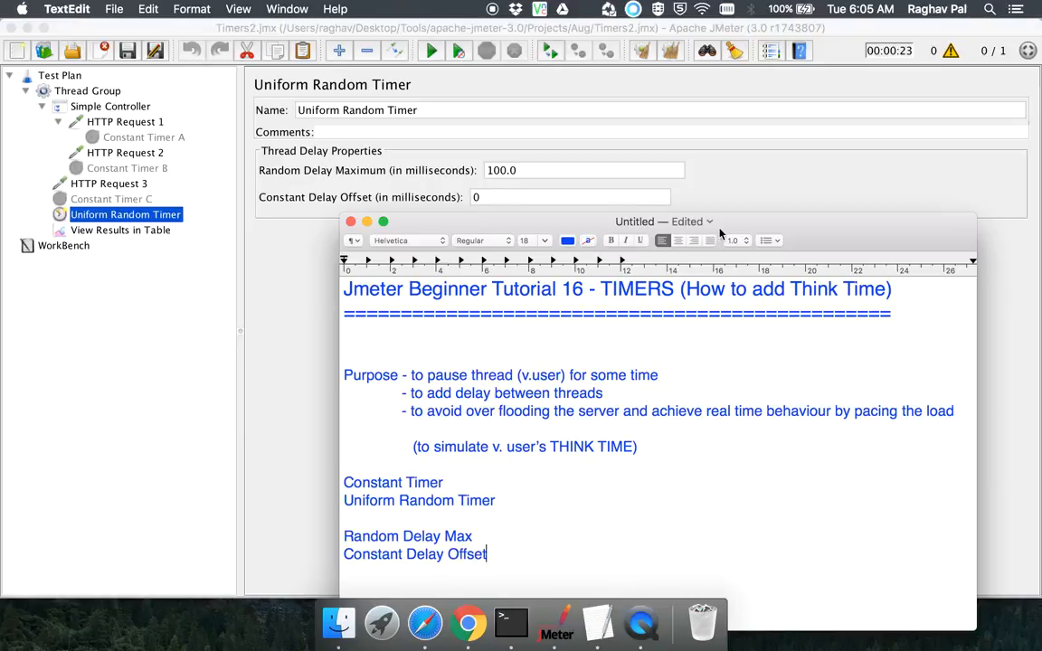
- Add the formula "0.X * Random Delay Max + Constant Delay Offset" to the notes below the two delay lines
{"action": "left_click_drag", "start_coordinate": [821, 232], "coordinate": [806, 65]}
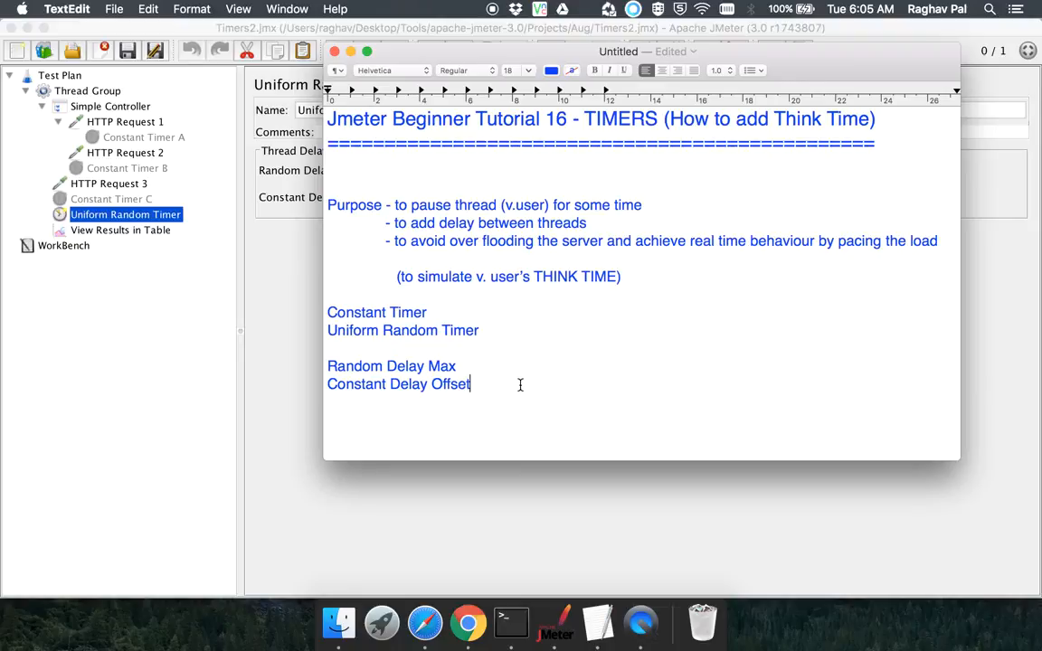
{"action": "left_click", "coordinate": [458, 398]}
{"action": "key", "text": "Return"}
{"action": "type", "text": "0.X *"}
{"action": "left_click_drag", "start_coordinate": [457, 366], "coordinate": [317, 365]}
{"action": "key", "text": "super+c"}
{"action": "left_click", "coordinate": [376, 419]}
{"action": "key", "text": "super+v"}
{"action": "type", "text": "+"}
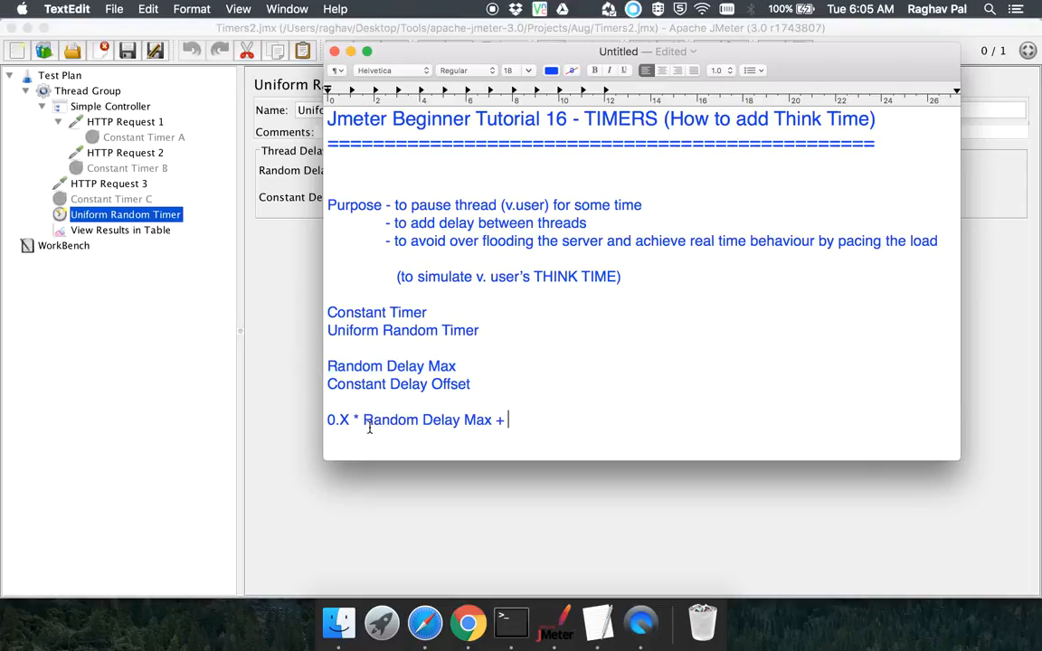
{"action": "left_click_drag", "start_coordinate": [470, 384], "coordinate": [277, 388]}
{"action": "key", "text": "super+c"}
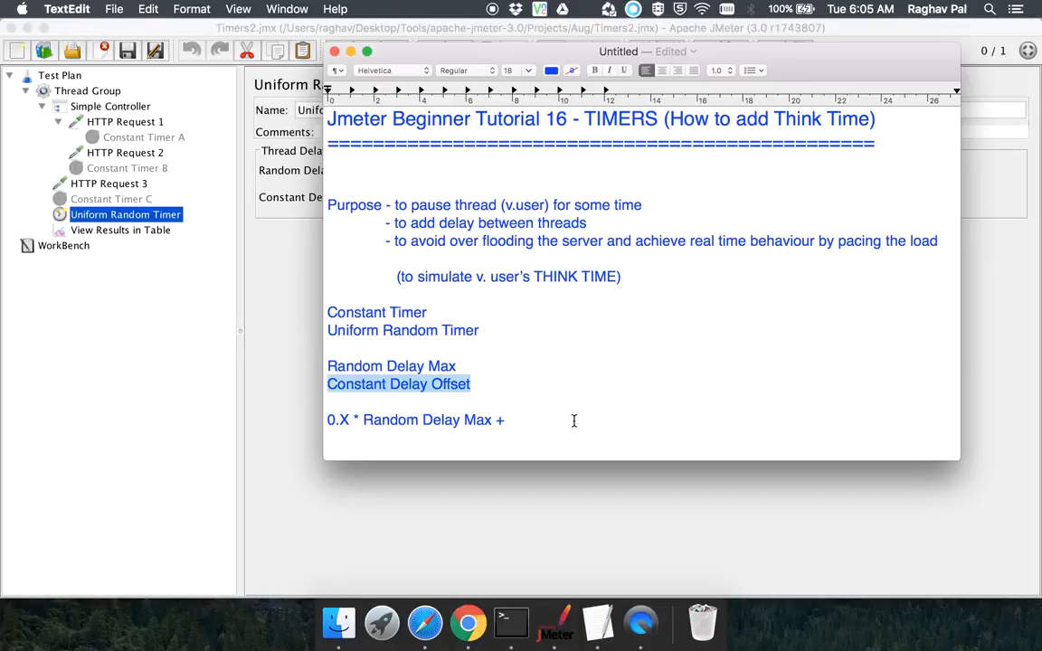
{"action": "left_click", "coordinate": [534, 420]}
{"action": "key", "text": "super+v"}
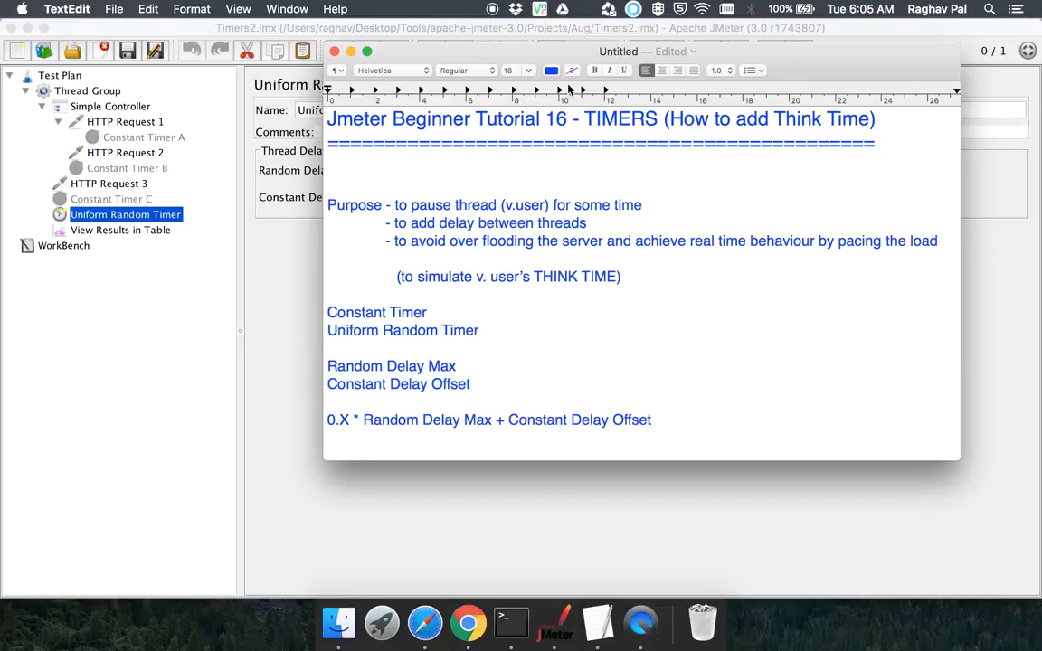
- Add the line "X : 0-9" below the formula to define the range of X
{"action": "left_click_drag", "start_coordinate": [568, 56], "coordinate": [497, 217]}
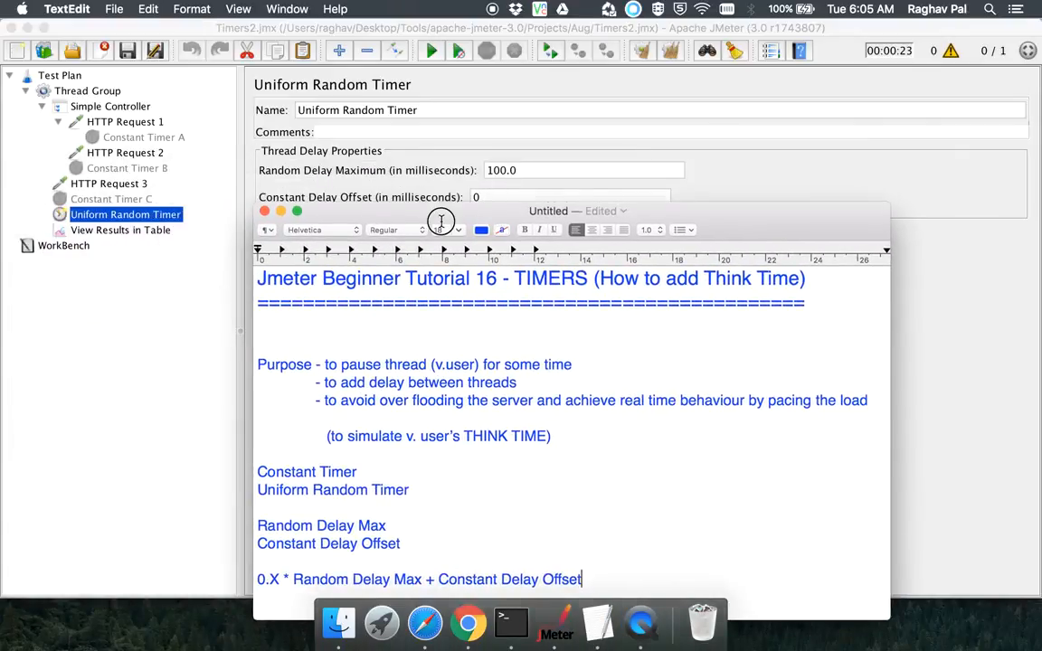
{"action": "left_click_drag", "start_coordinate": [441, 212], "coordinate": [535, 60]}
{"action": "key", "text": "Return"}
{"action": "key", "text": "Return"}
{"action": "scroll", "coordinate": [656, 423], "scroll_direction": "down", "scroll_amount": 5}
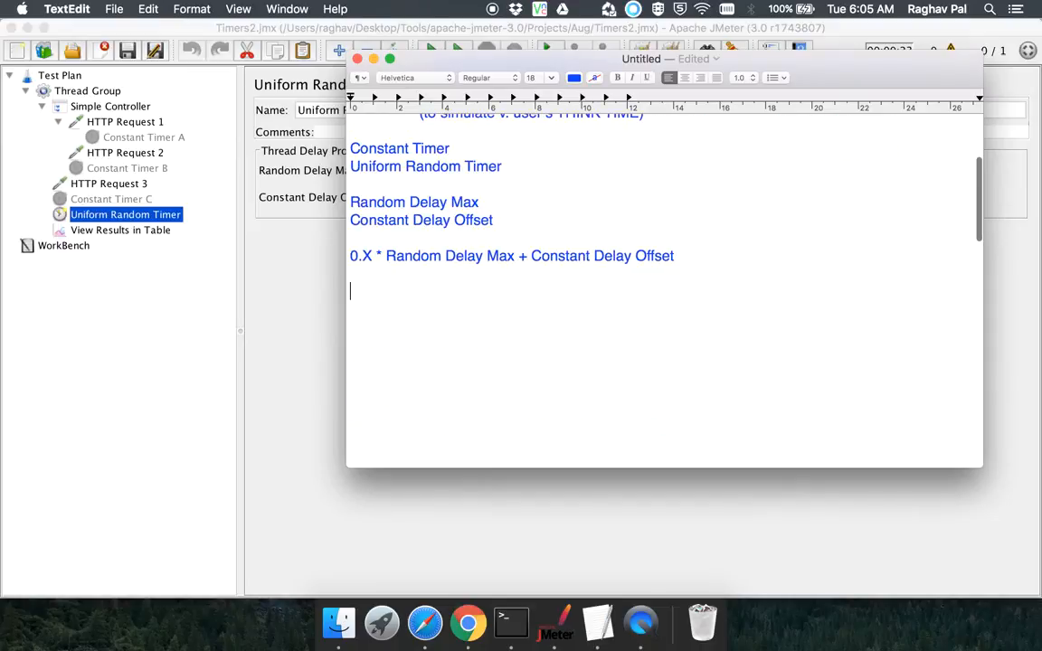
{"action": "type", "text": "X "}
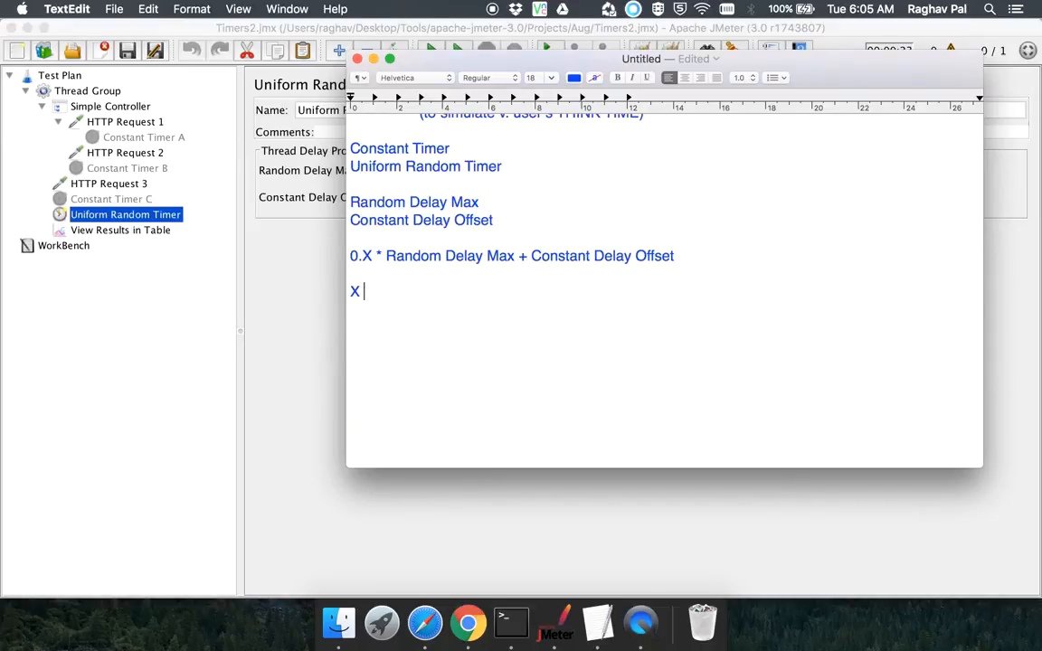
{"action": "type", "text": "-"}
{"action": "key", "text": "BackSpace"}
{"action": "key", "text": "BackSpace"}
{"action": "type", "text": ": 0-9"}
{"action": "key", "text": "Return"}
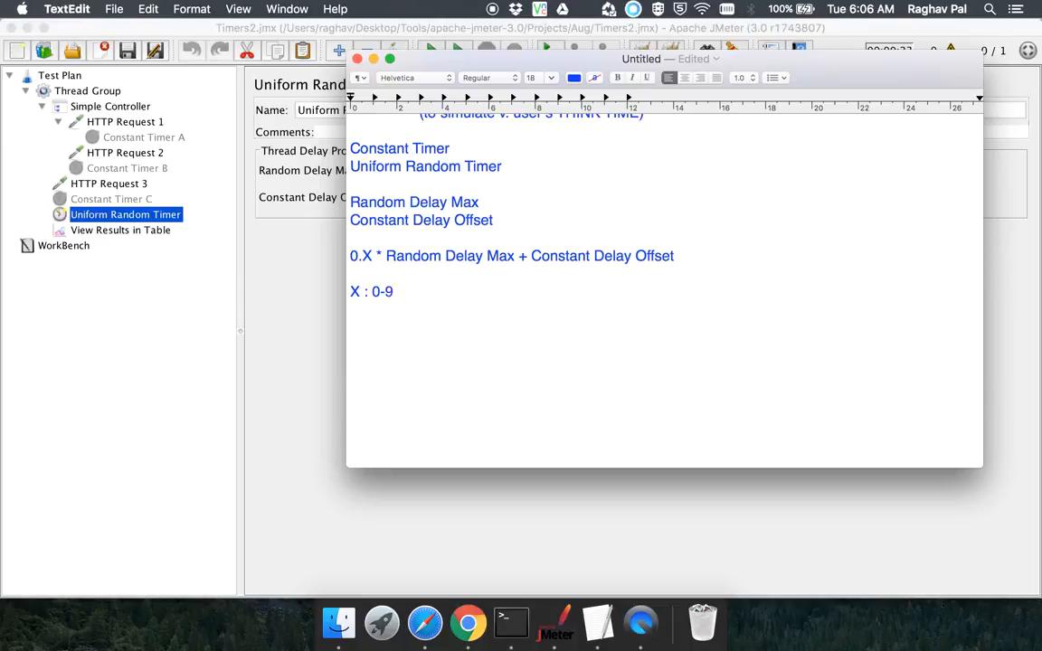
- Add the worked example "0.X * 100 + 0" and its delay range "0 - 99" to the notes
{"action": "key", "text": "Return"}
{"action": "type", "text": "0.X * 100 + 0"}
{"action": "key", "text": "Return"}
{"action": "type", "text": "0 "}
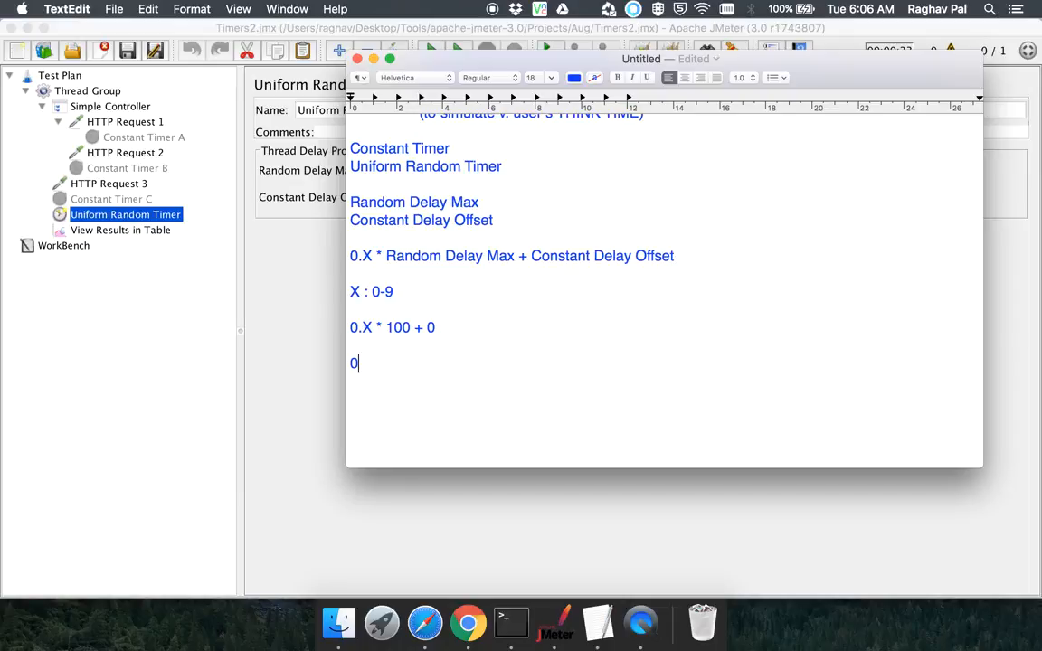
{"action": "type", "text": "- 99"}
- Switch back to JMeter and set the Uniform Random Timer's Random Delay Maximum to 3000.0 and Constant Delay Offset to 1000 milliseconds
{"action": "left_click", "coordinate": [298, 354]}
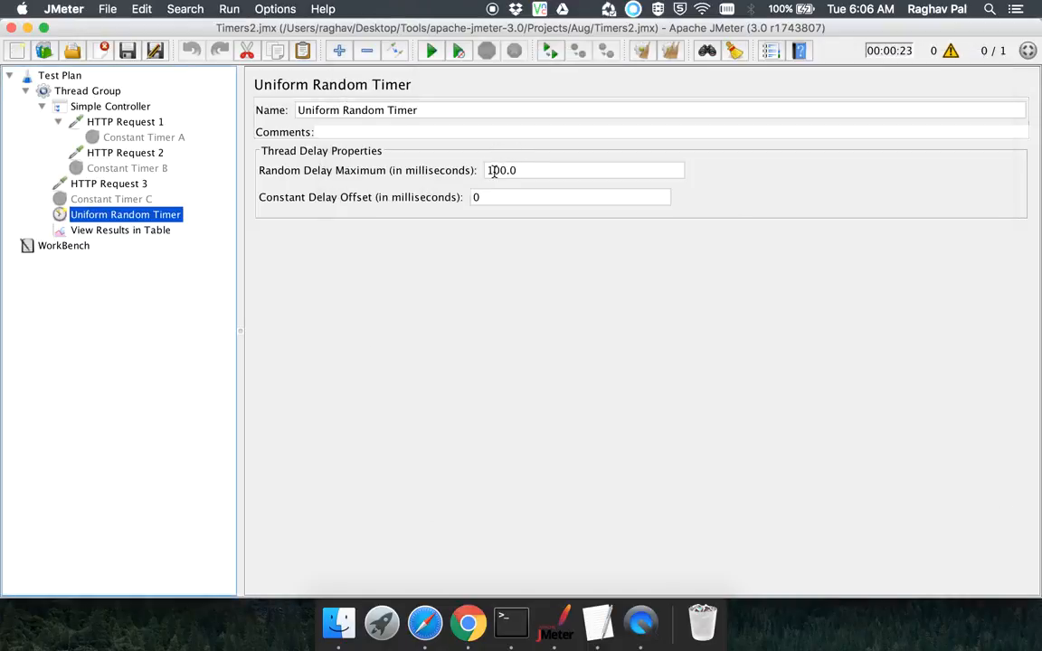
{"action": "left_click_drag", "start_coordinate": [491, 170], "coordinate": [422, 175]}
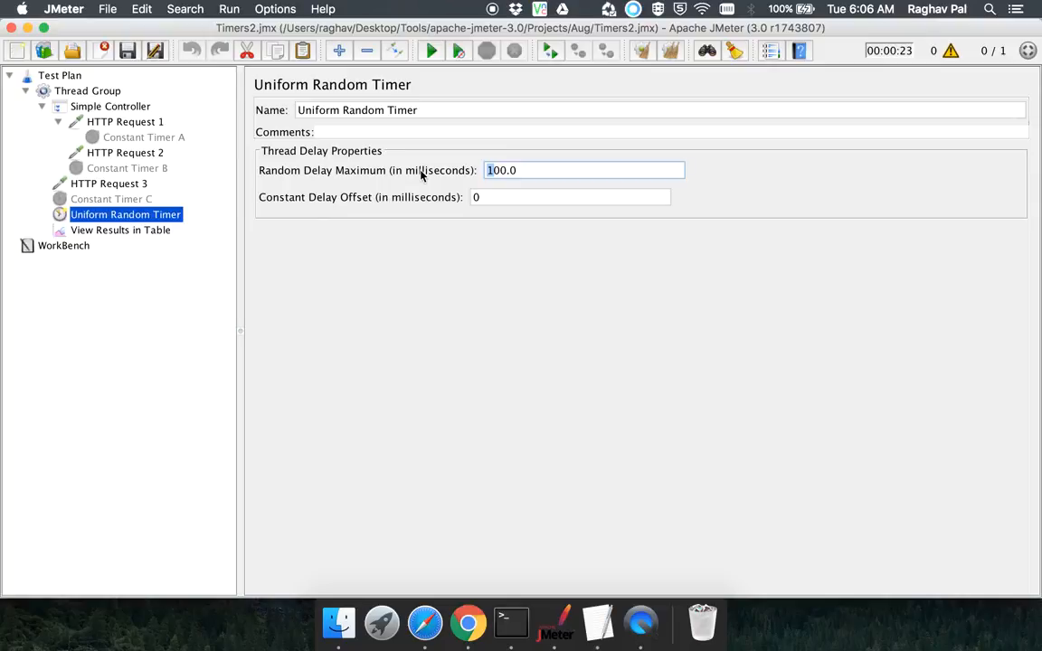
{"action": "type", "text": "30"}
{"action": "key", "text": "Tab"}
{"action": "type", "text": "1"}
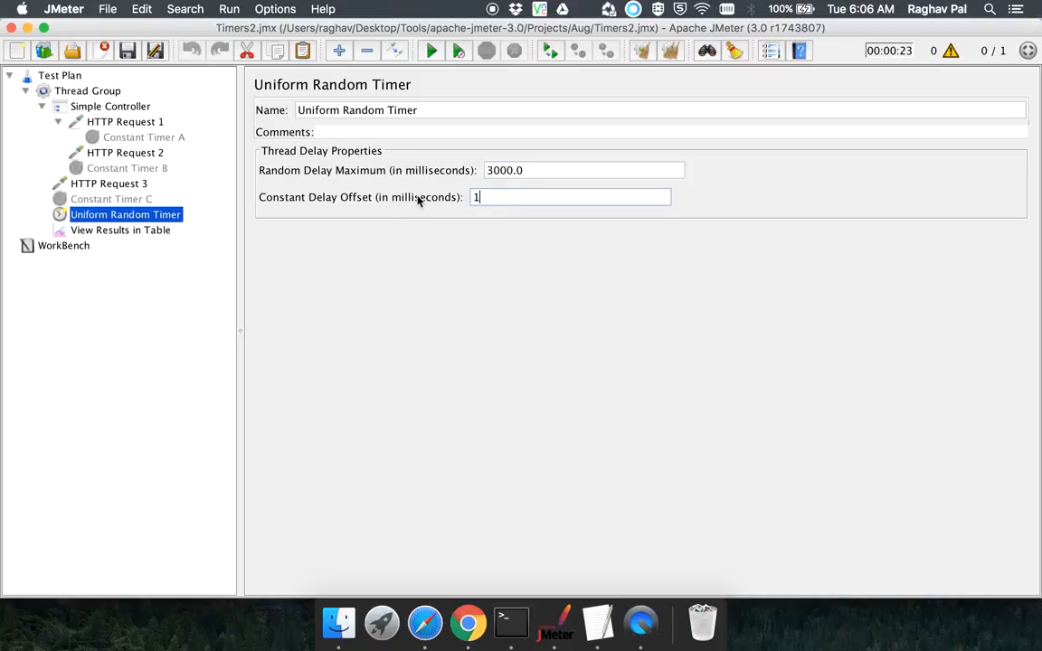
{"action": "type", "text": "000"}
- Open View Results in Table, clear all previous results and run the test plan
{"action": "left_click", "coordinate": [134, 232]}
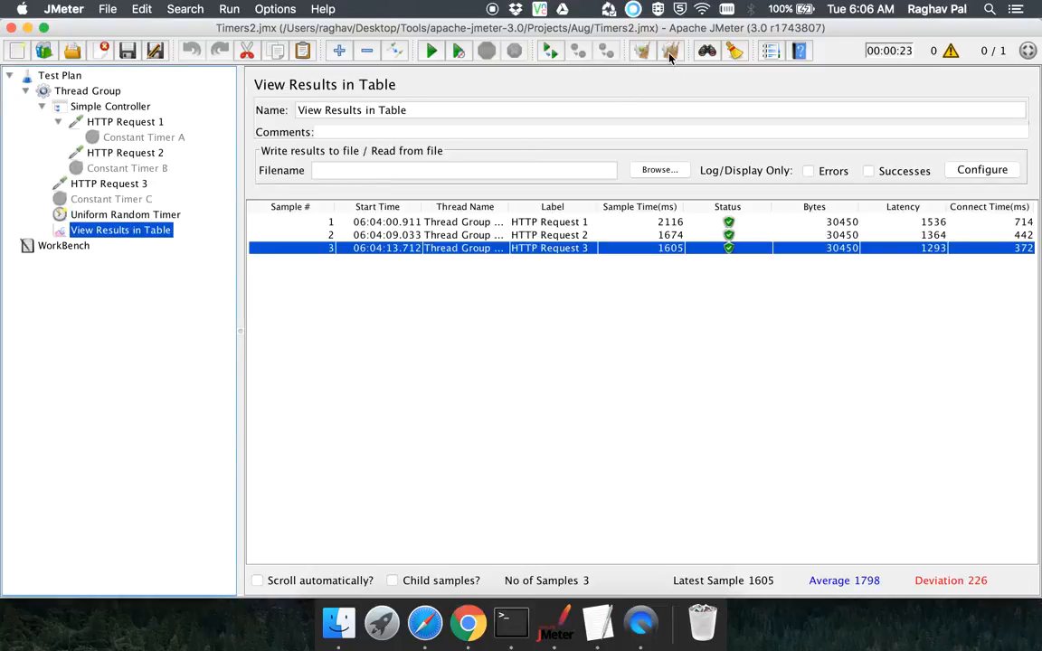
{"action": "key", "text": "super+e"}
{"action": "left_click", "coordinate": [432, 52]}
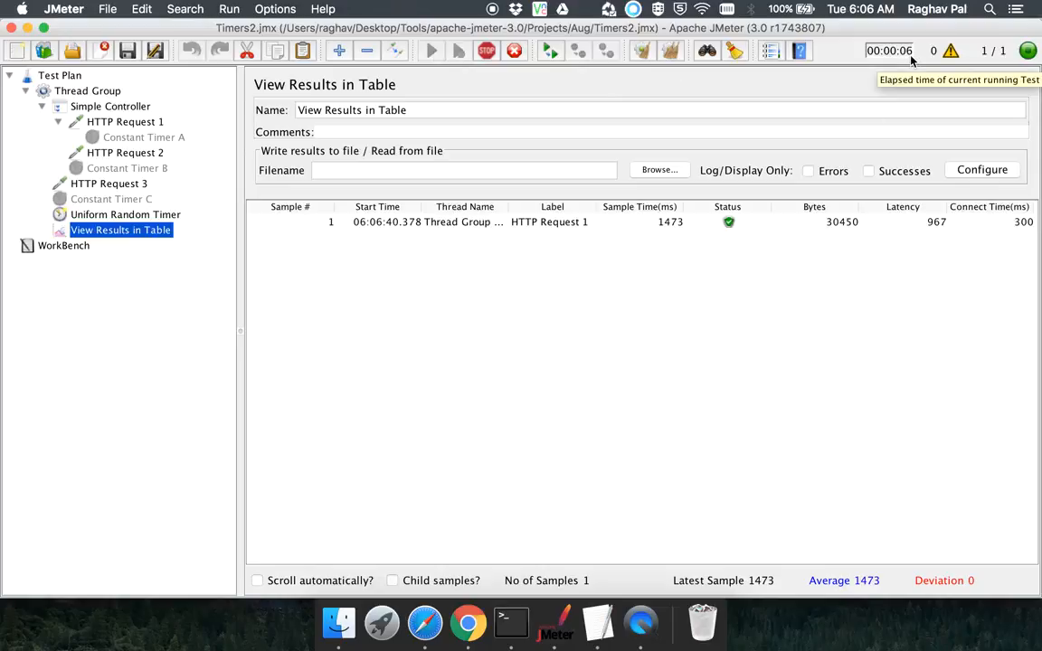
- Compare the sample times of HTTP Requests 1, 2 and 3 with the elapsed test time
{"action": "left_click", "coordinate": [633, 224]}
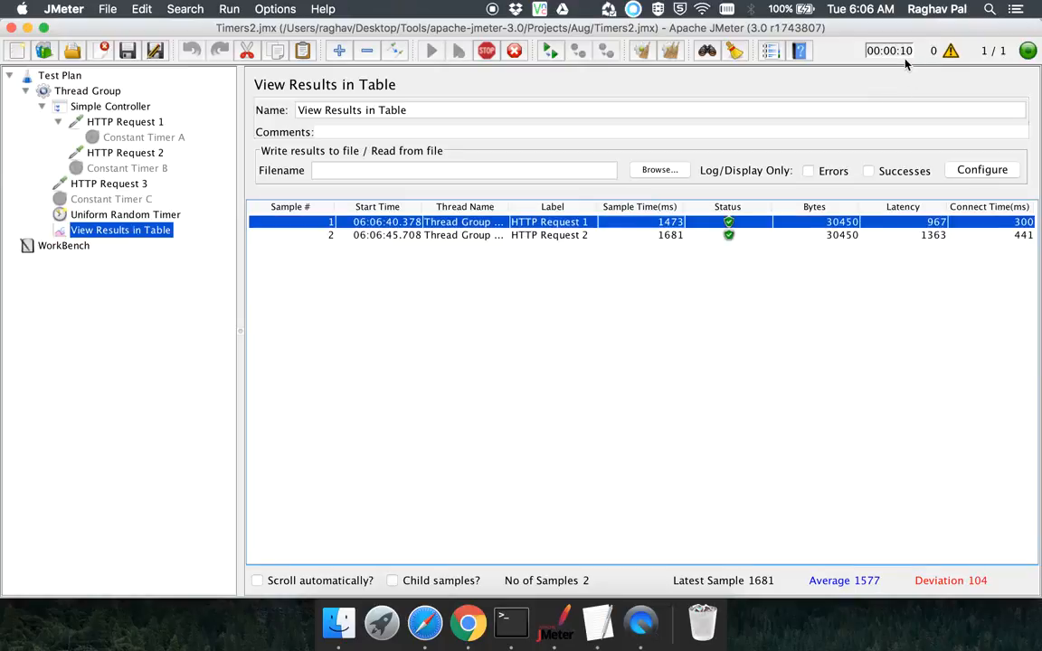
{"action": "left_click", "coordinate": [698, 236]}
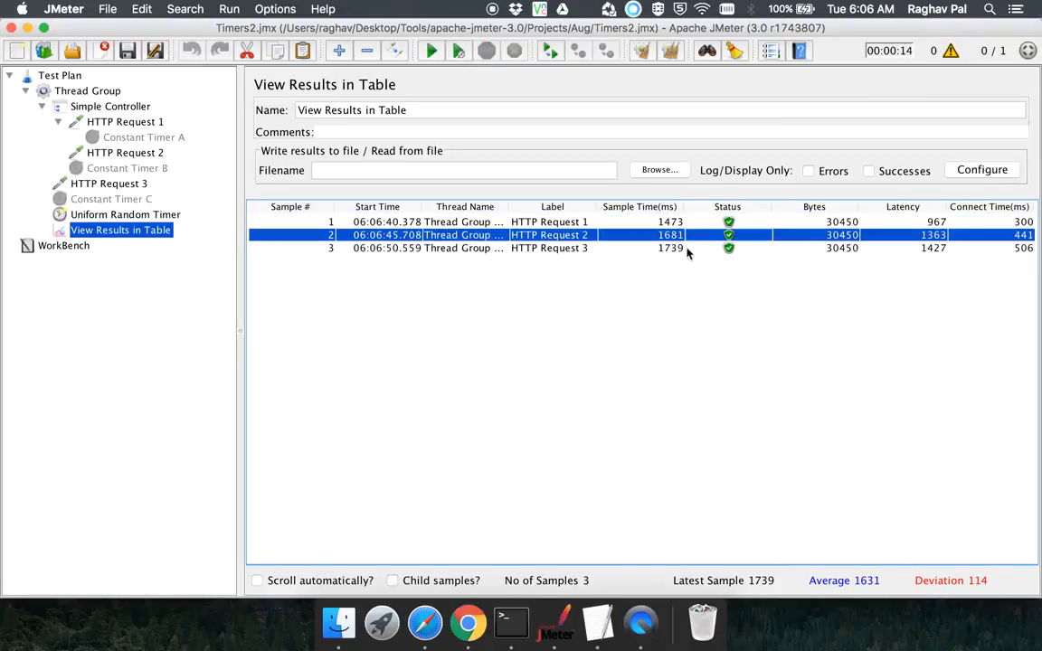
{"action": "left_click", "coordinate": [688, 250]}
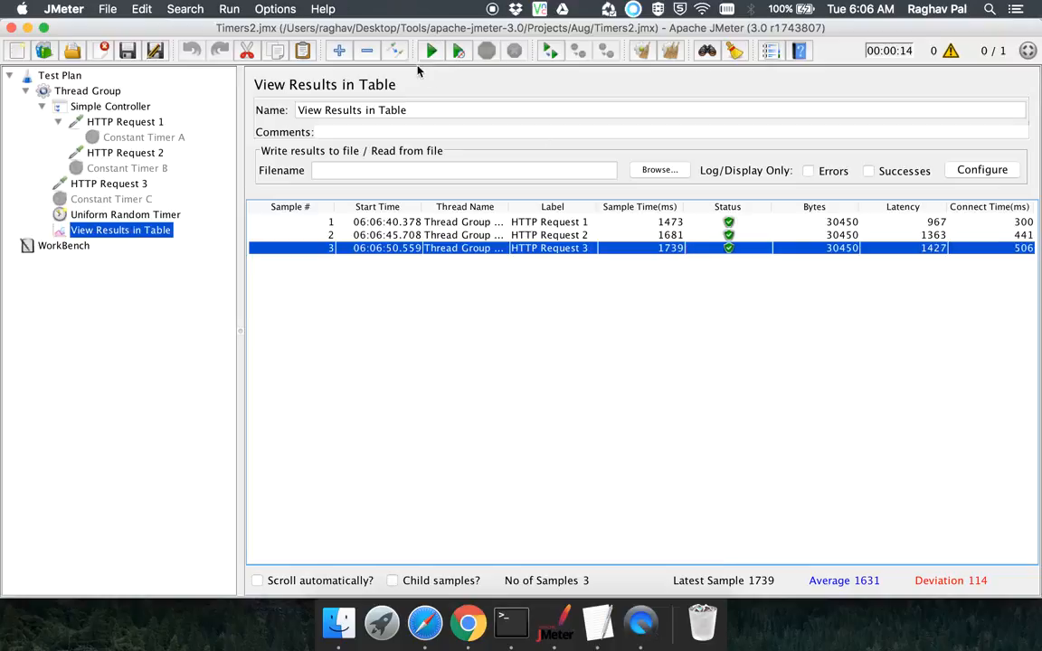
- Switch to the TextEdit notes and highlight the lines "Constant Timer" and "Uniform Random Timer" for review
{"action": "left_click", "coordinate": [598, 606]}
{"action": "scroll", "coordinate": [478, 312], "scroll_direction": "up", "scroll_amount": 5}
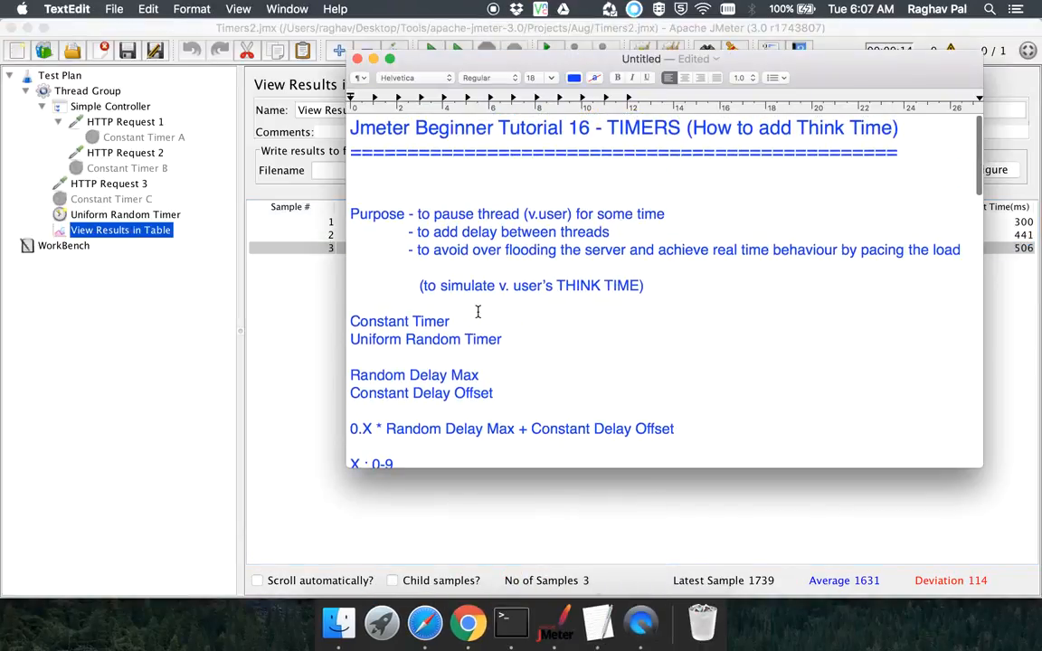
{"action": "left_click", "coordinate": [523, 337]}
{"action": "left_click_drag", "start_coordinate": [523, 337], "coordinate": [290, 312]}
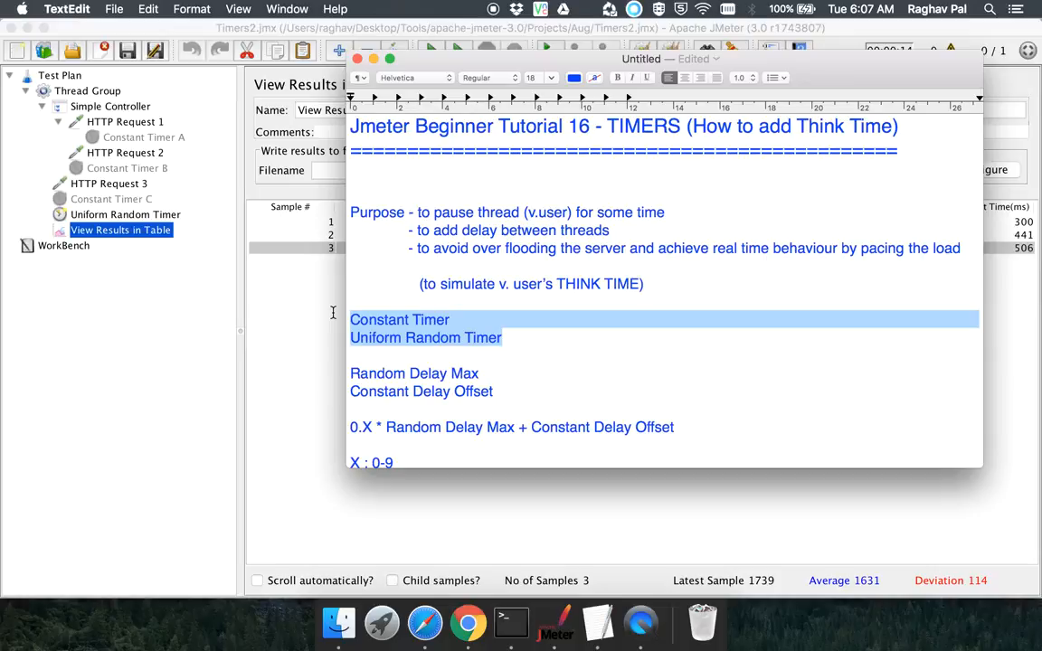